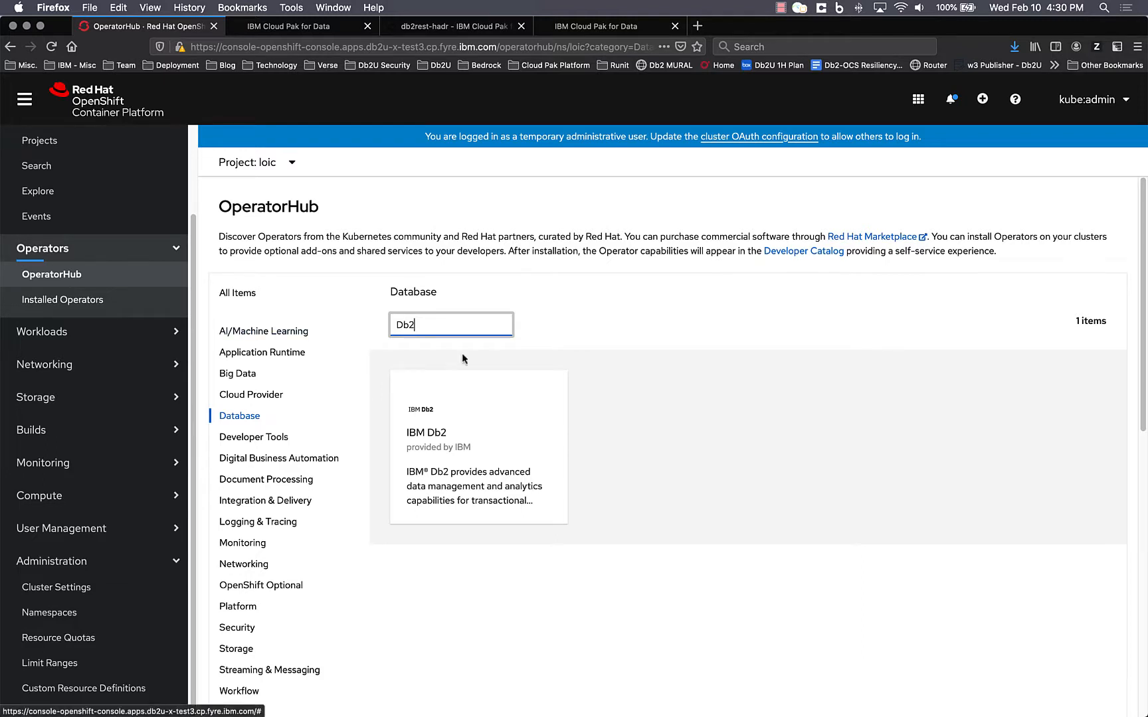
Step: Install the IBM Db2 operator in the loic namespace on channel v1.0 with automatic approval
{"action": "left_click", "coordinate": [481, 419]}
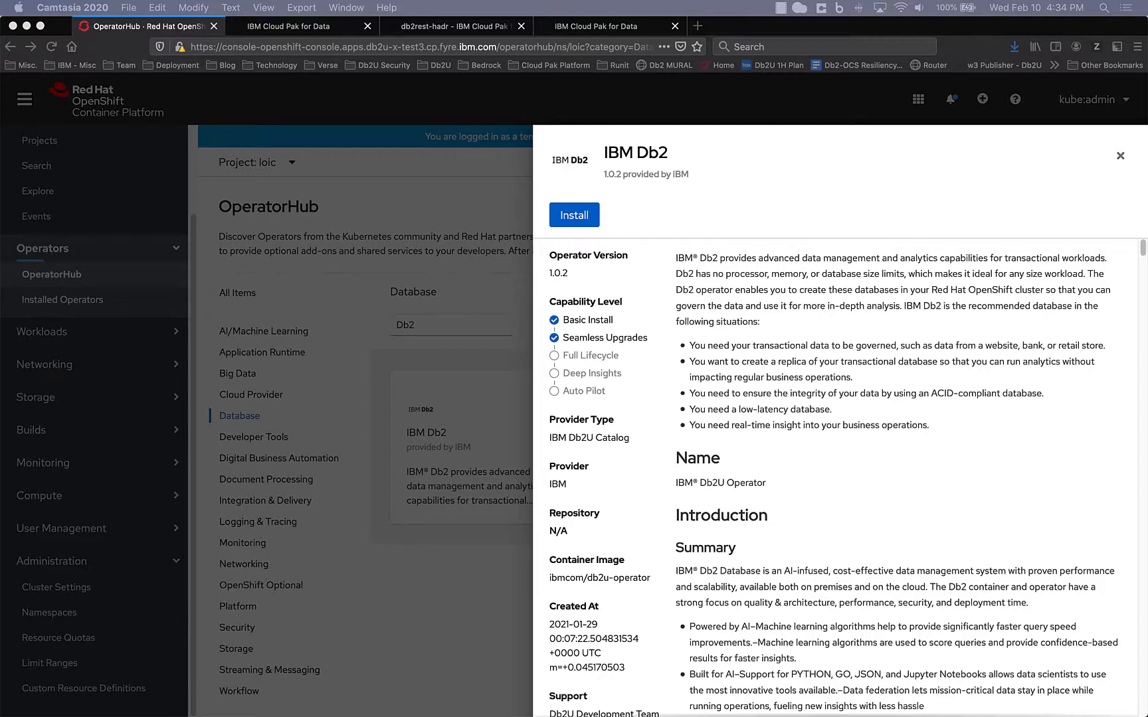
{"action": "left_click", "coordinate": [577, 216]}
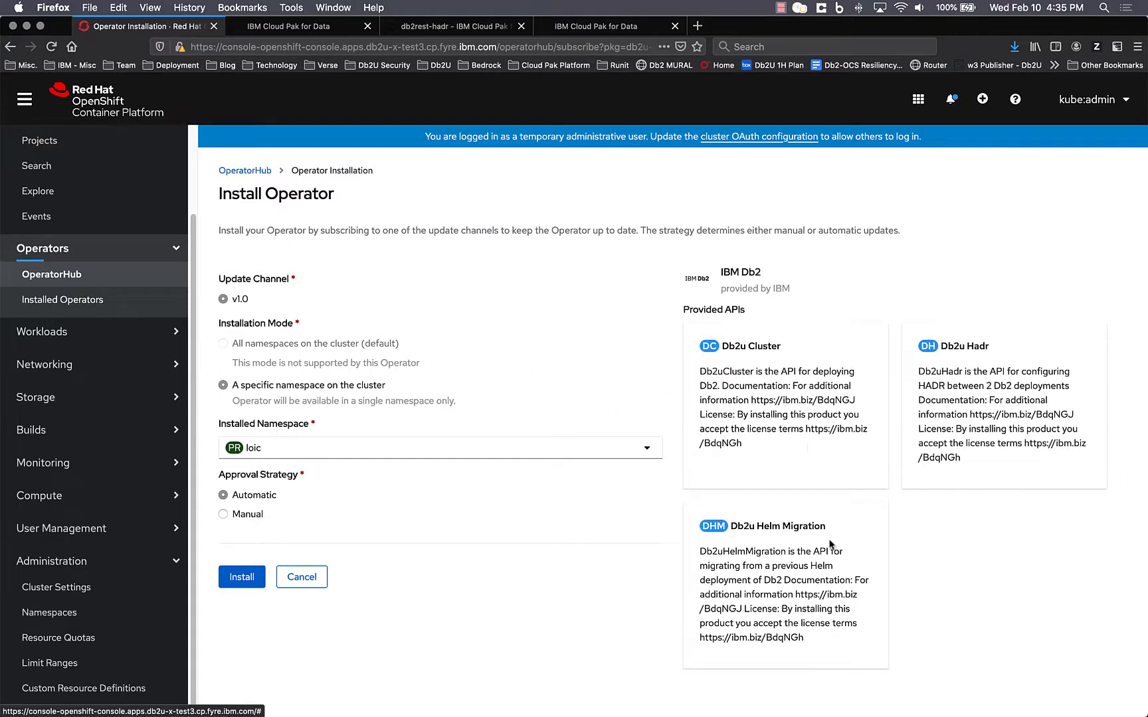
{"action": "left_click", "coordinate": [249, 576]}
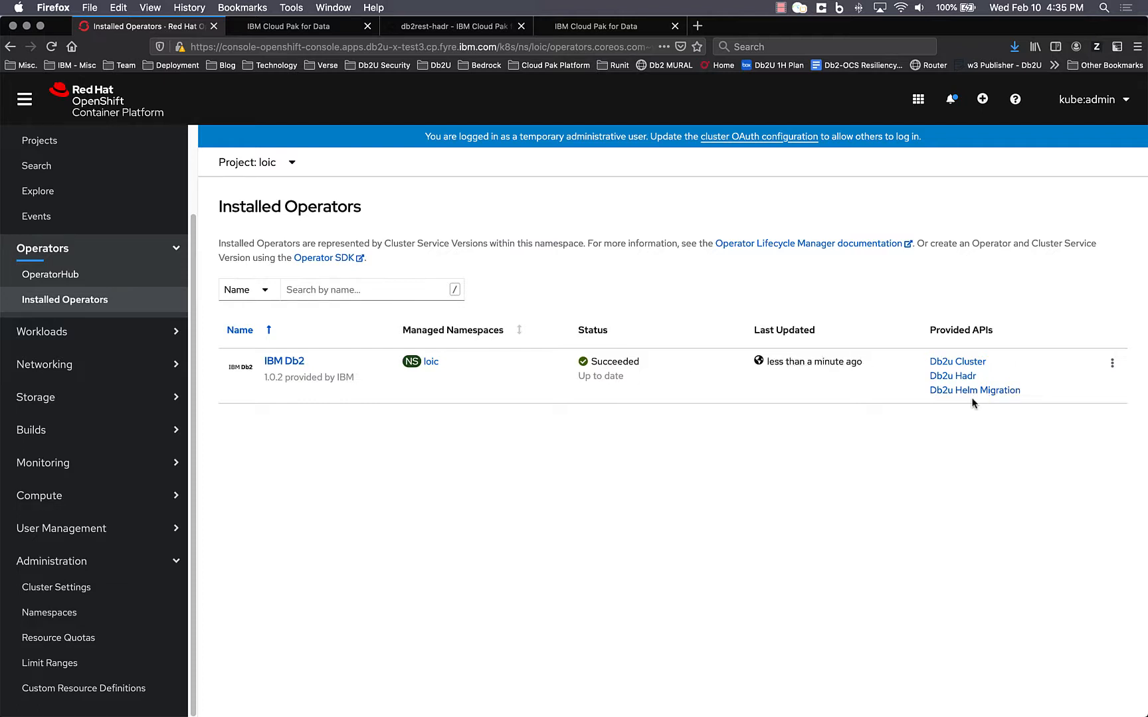
Step: Examine the installed IBM Db2 operator's details, including its provided APIs, features, storage prerequisites and required resources
{"action": "left_click", "coordinate": [293, 364]}
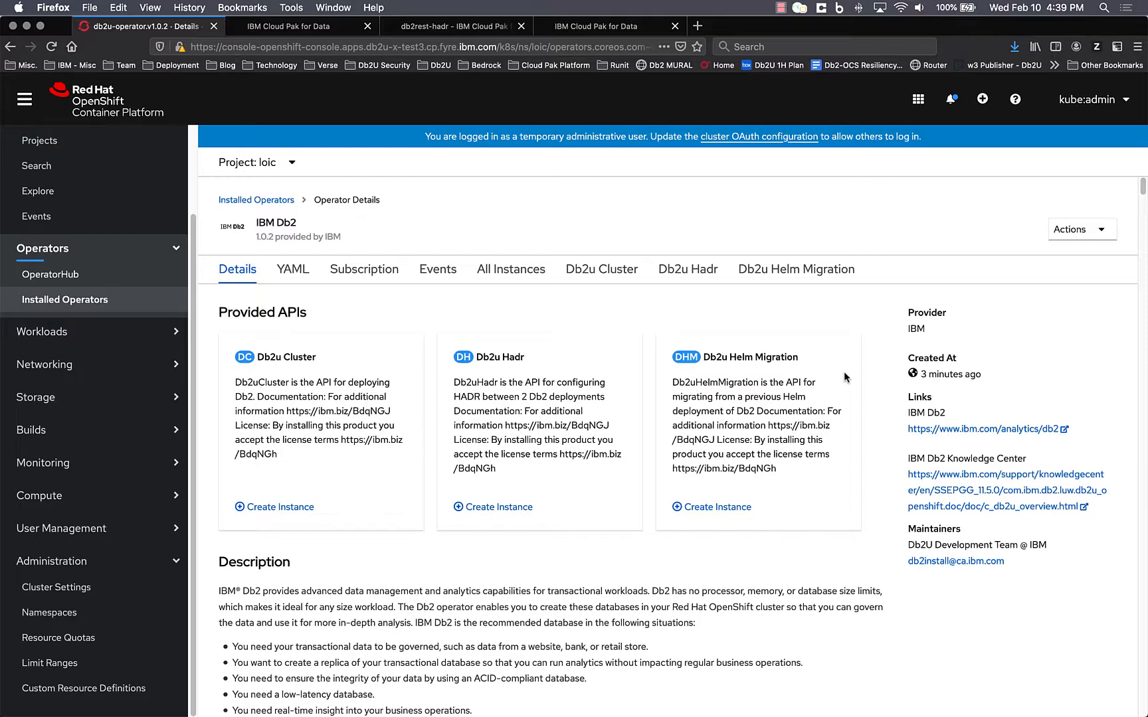
{"action": "scroll", "coordinate": [844, 377], "scroll_direction": "down", "scroll_amount": 3}
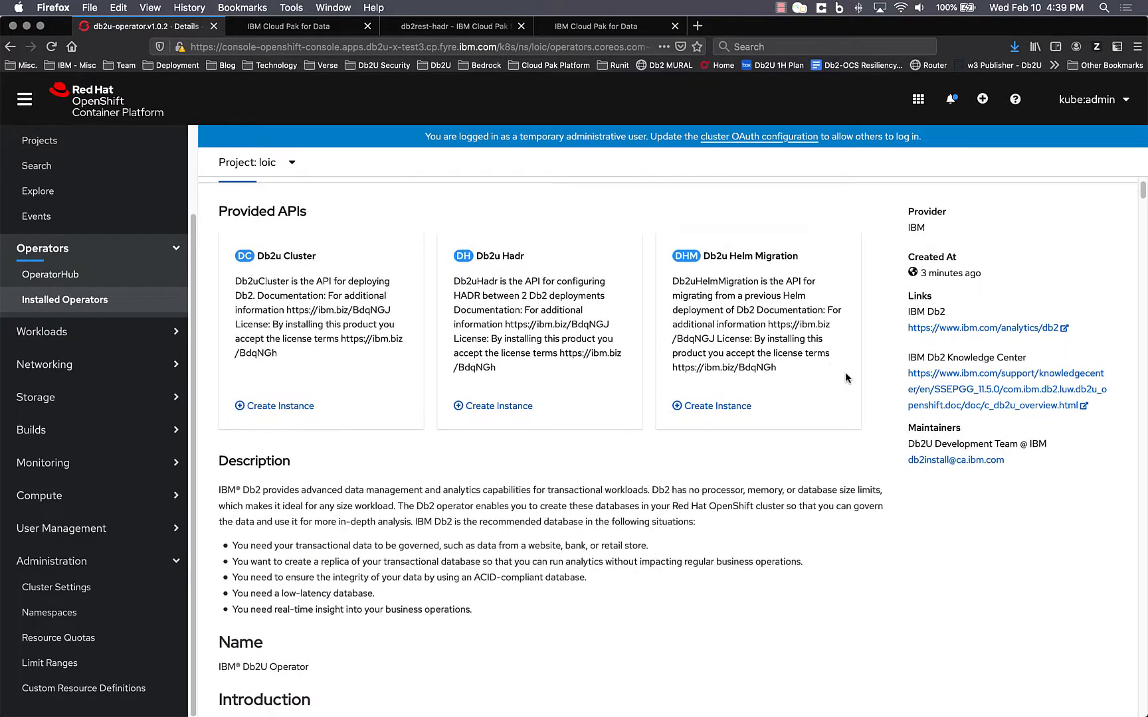
{"action": "scroll", "coordinate": [837, 392], "scroll_direction": "down", "scroll_amount": 10}
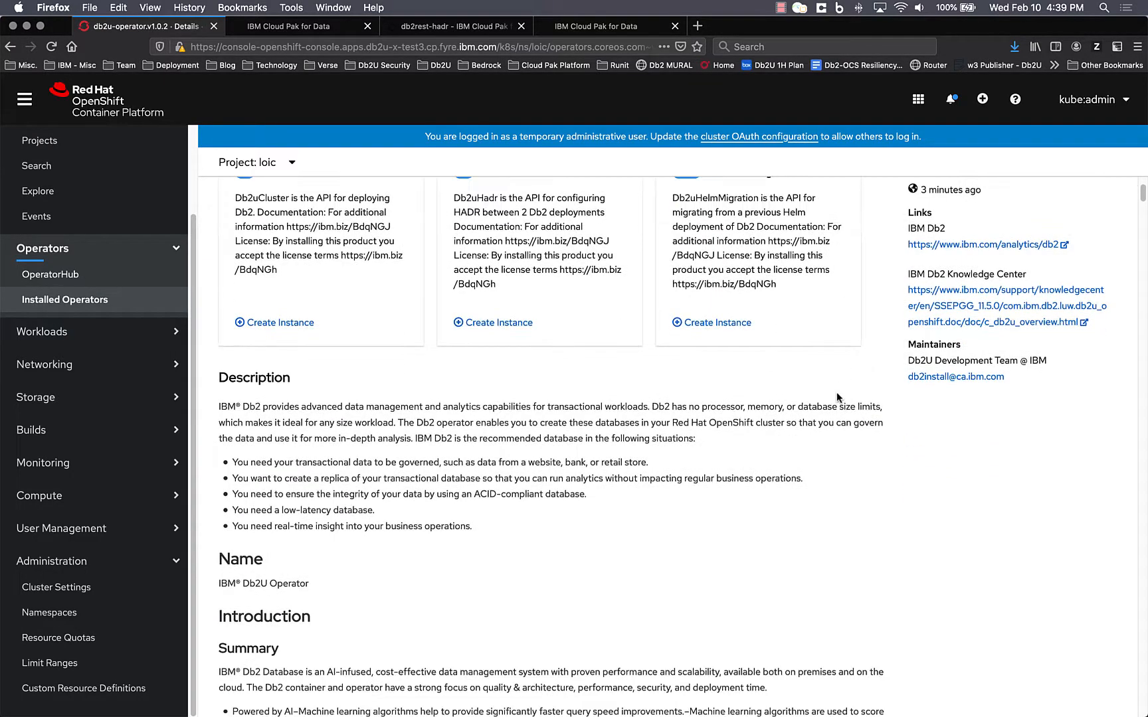
{"action": "scroll", "coordinate": [837, 398], "scroll_direction": "down", "scroll_amount": 3}
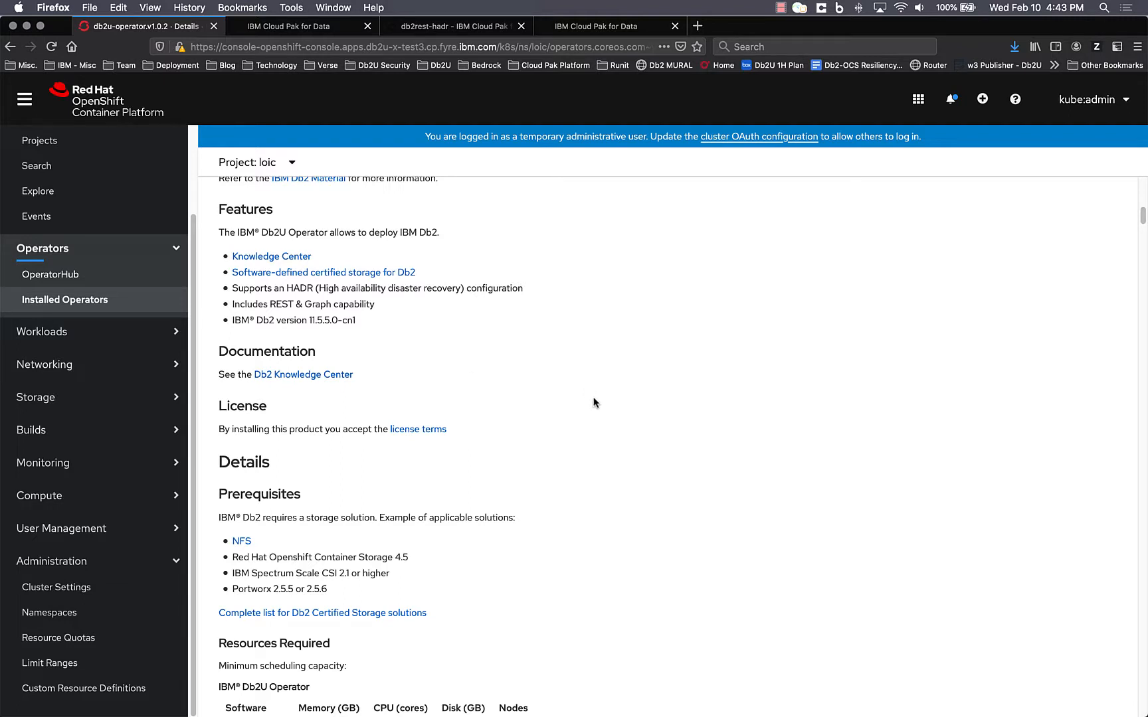
{"action": "scroll", "coordinate": [588, 392], "scroll_direction": "down", "scroll_amount": 3}
{"action": "scroll", "coordinate": [587, 392], "scroll_direction": "down", "scroll_amount": 3}
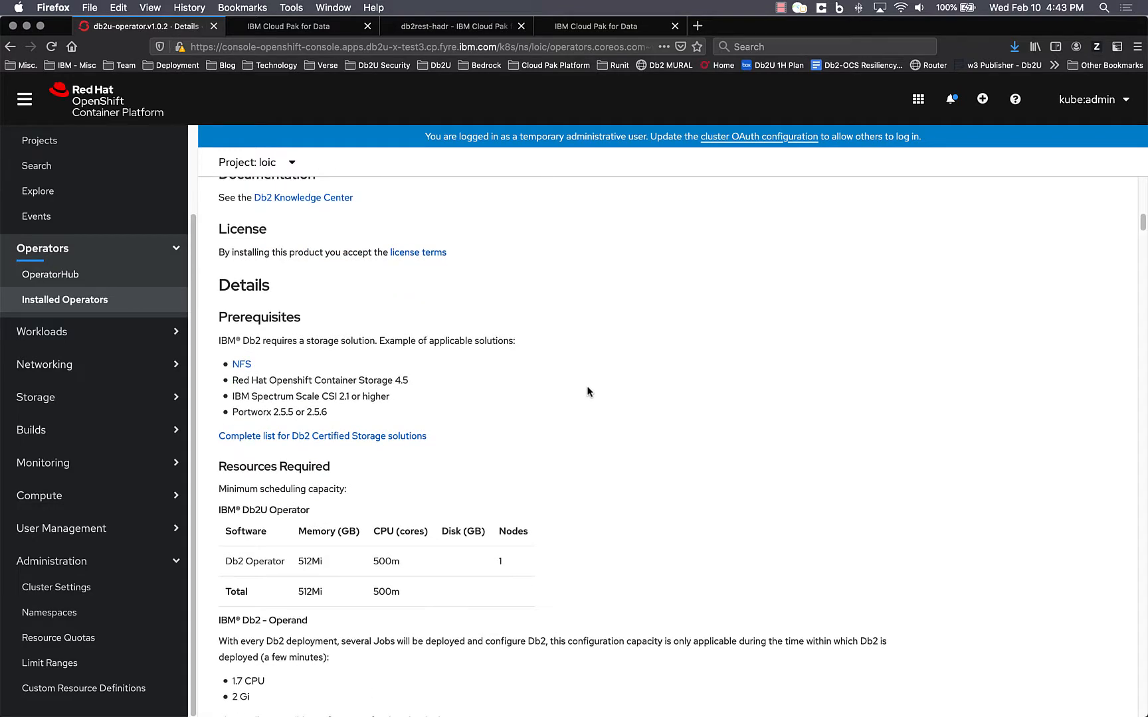
{"action": "scroll", "coordinate": [588, 392], "scroll_direction": "down", "scroll_amount": 7}
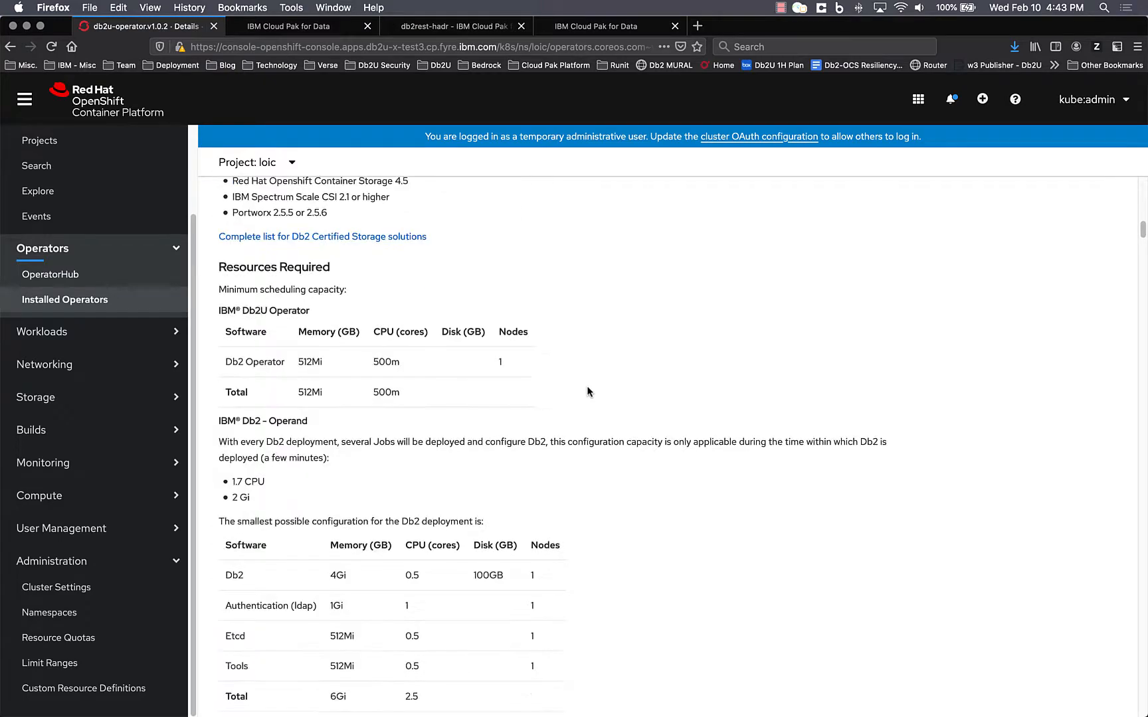
{"action": "scroll", "coordinate": [588, 392], "scroll_direction": "down", "scroll_amount": 7}
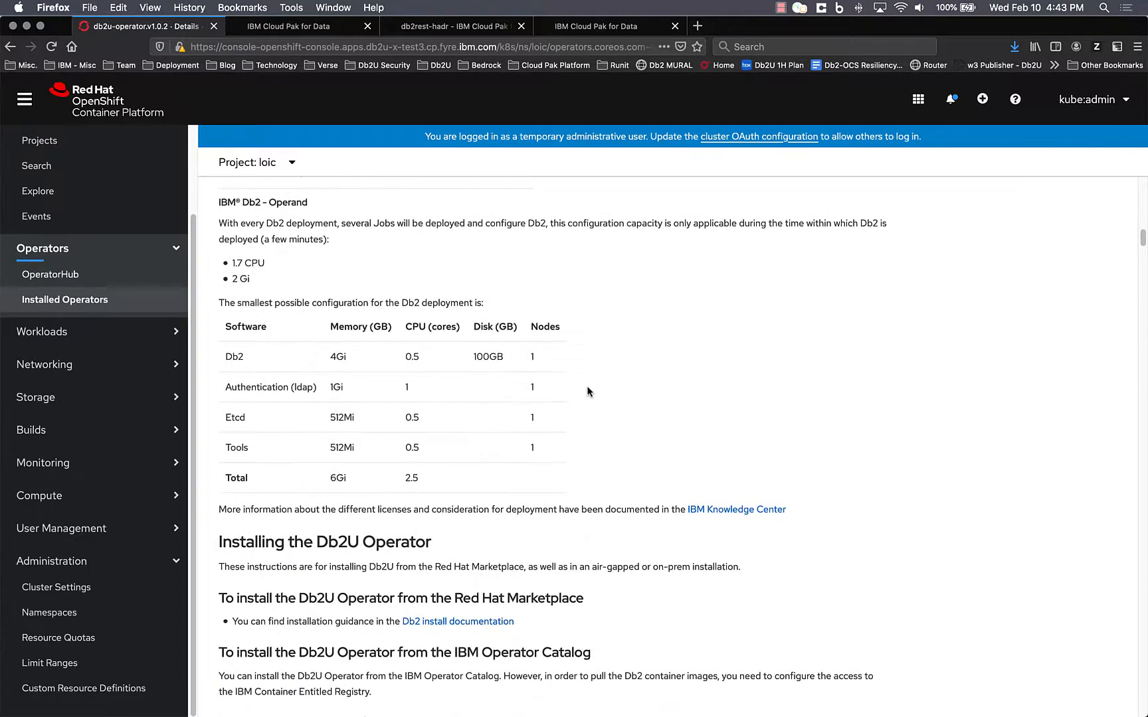
{"action": "scroll", "coordinate": [618, 403], "scroll_direction": "up", "scroll_amount": 15}
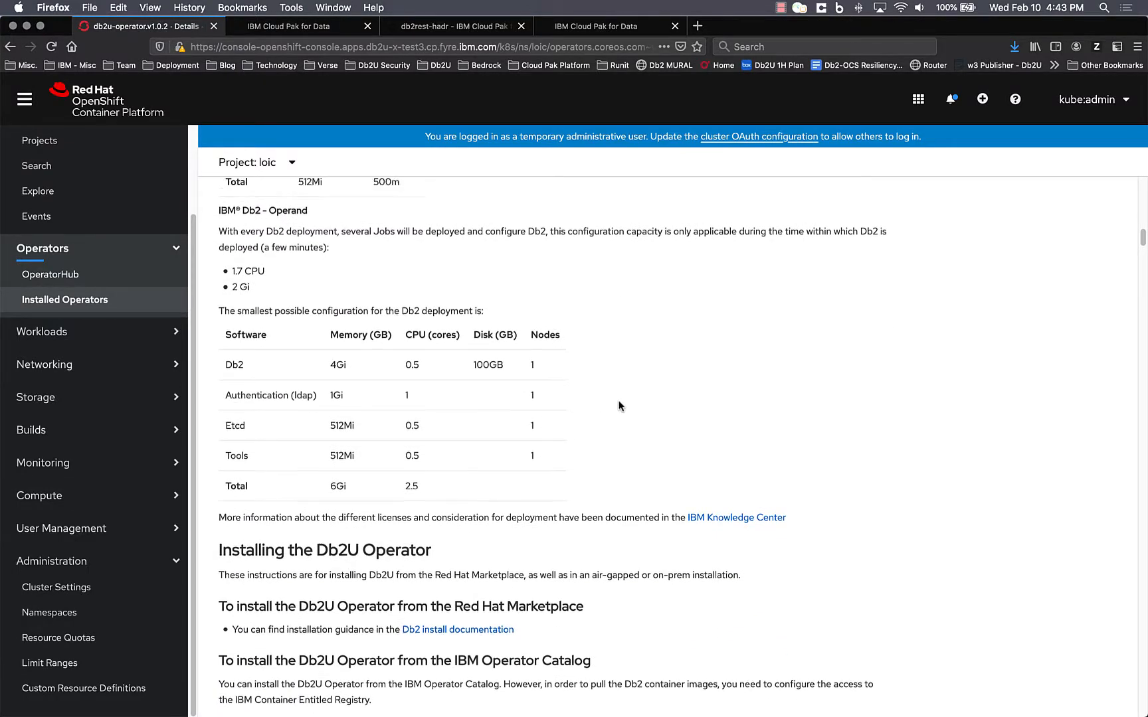
{"action": "scroll", "coordinate": [620, 407], "scroll_direction": "up", "scroll_amount": 10}
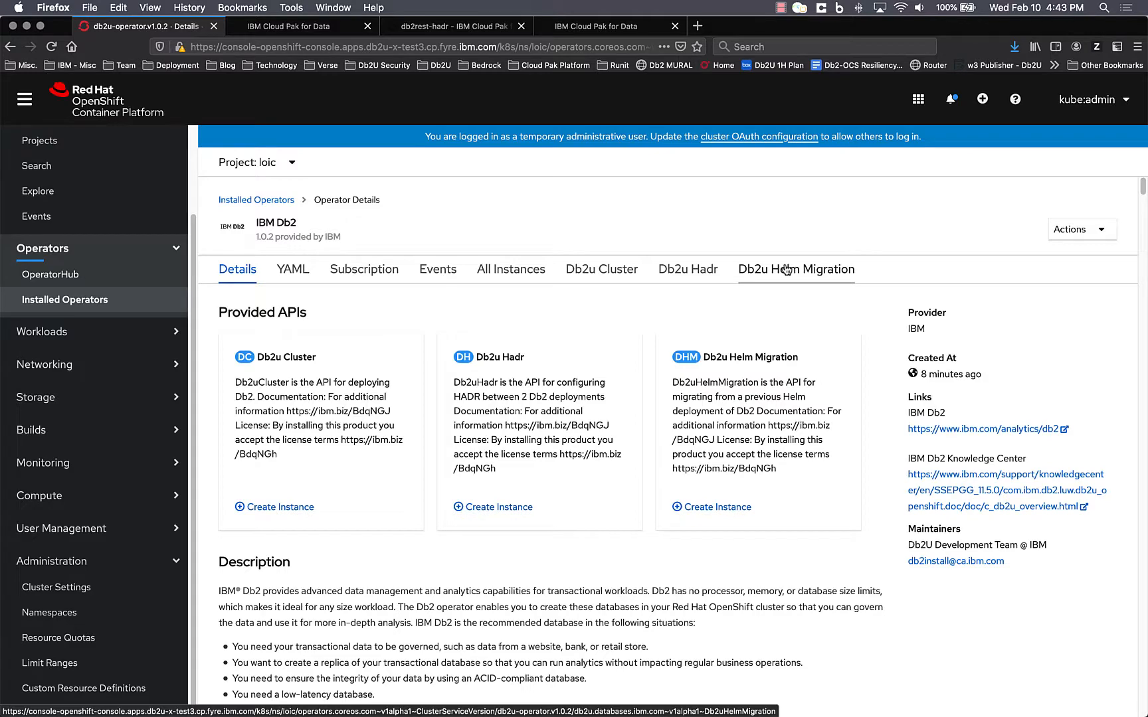
Step: Create a Db2uCluster from its YAML definition with the name db2ucluster-sample2, keeping the other default values
{"action": "left_click", "coordinate": [622, 269]}
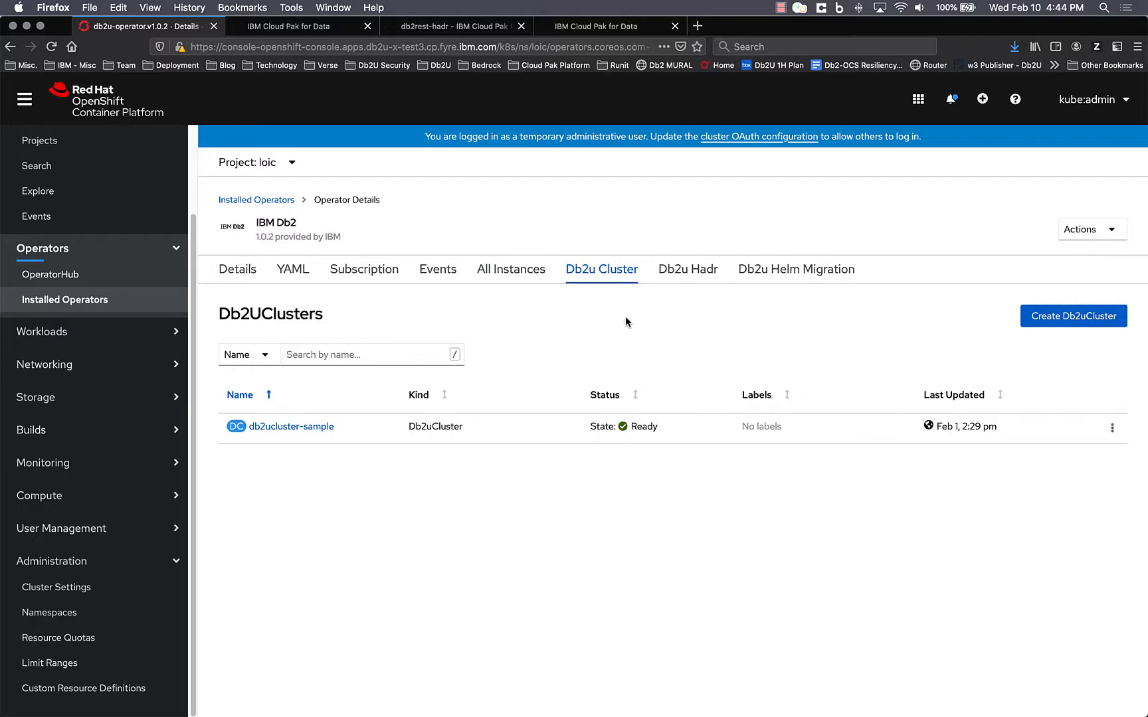
{"action": "left_click", "coordinate": [1076, 317]}
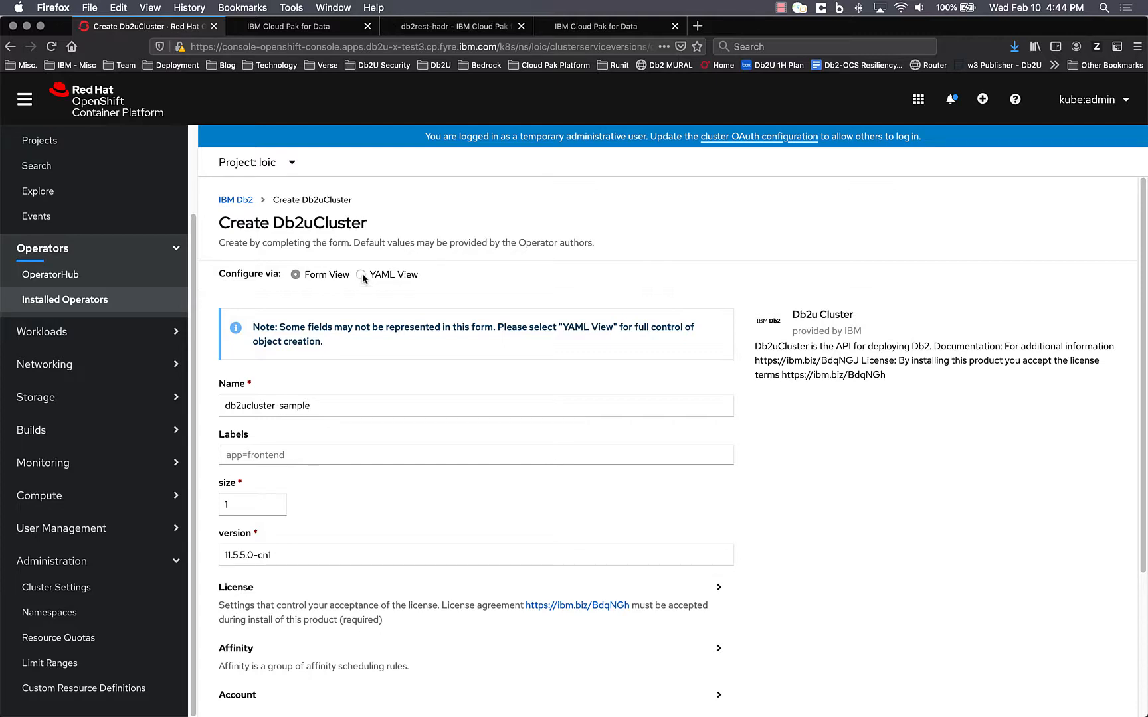
{"action": "left_click", "coordinate": [361, 274]}
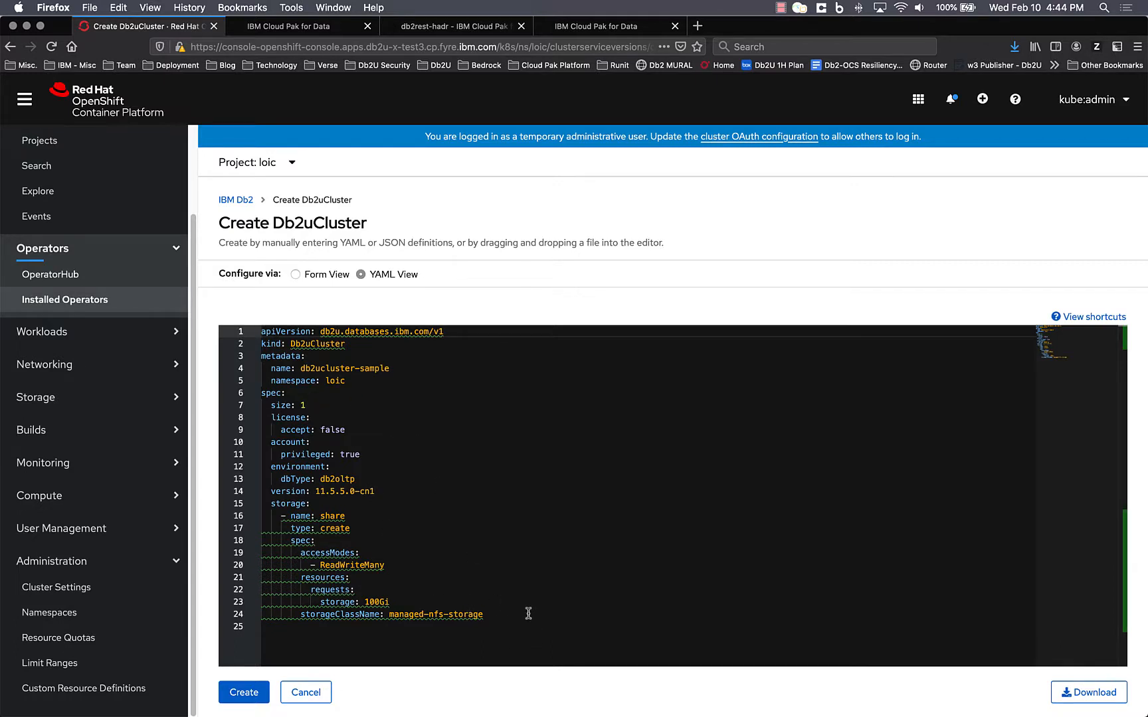
{"action": "left_click", "coordinate": [401, 369]}
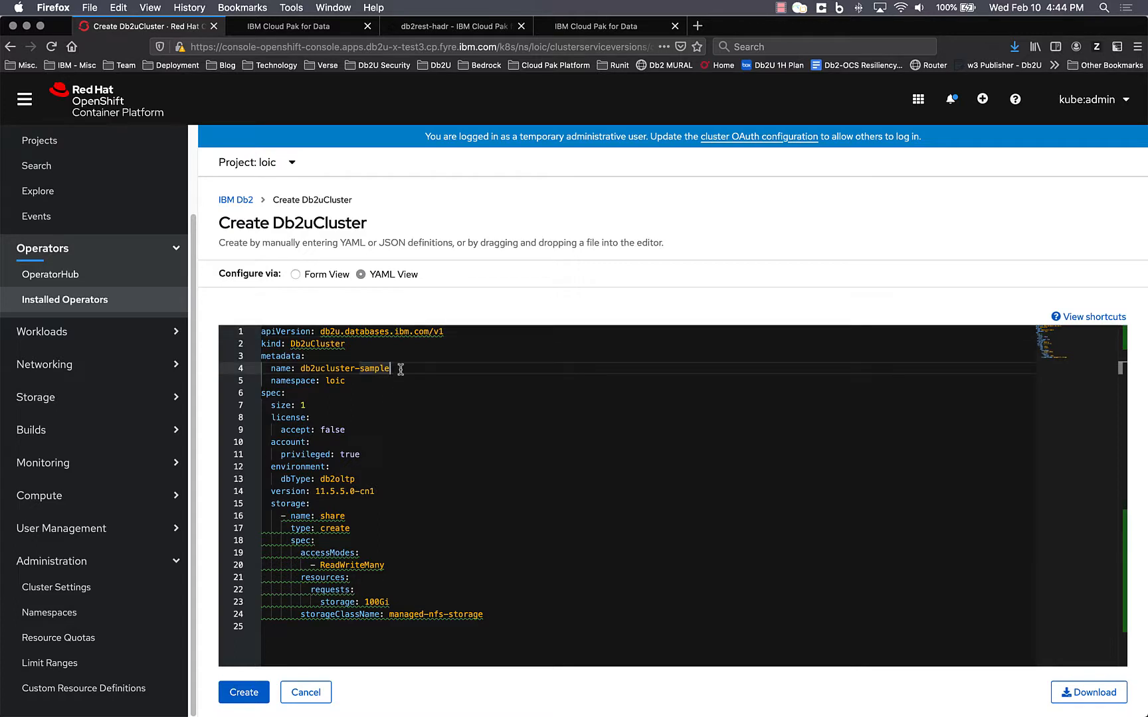
{"action": "type", "text": "2"}
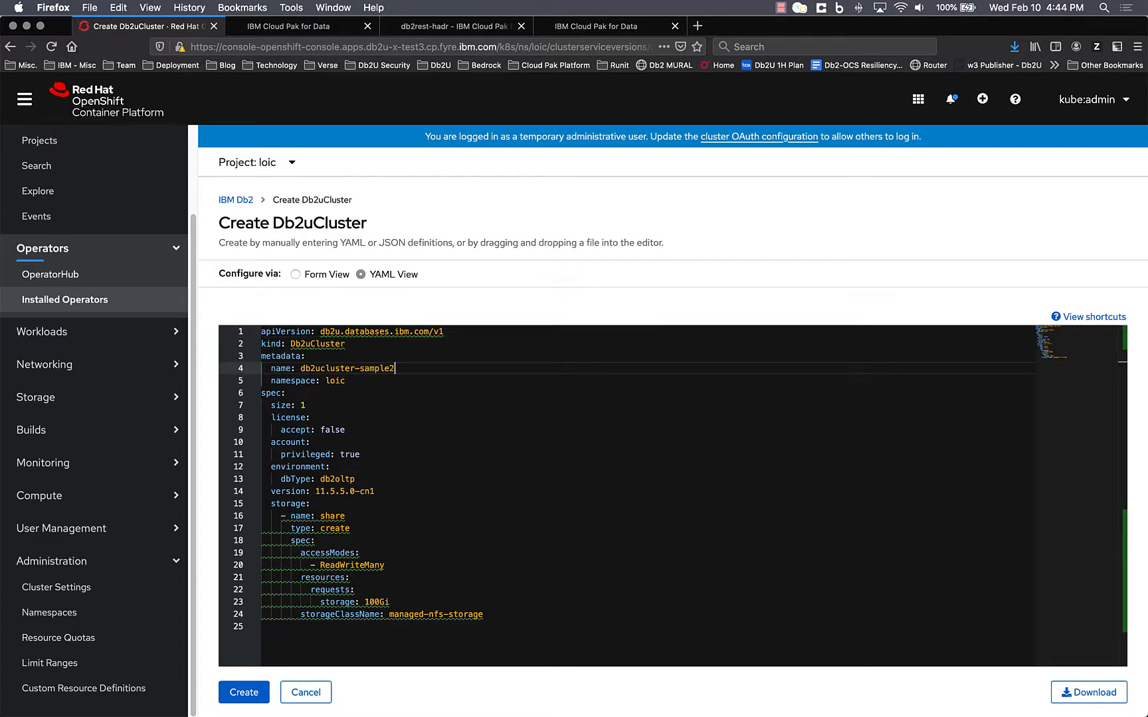
{"action": "left_click", "coordinate": [243, 696]}
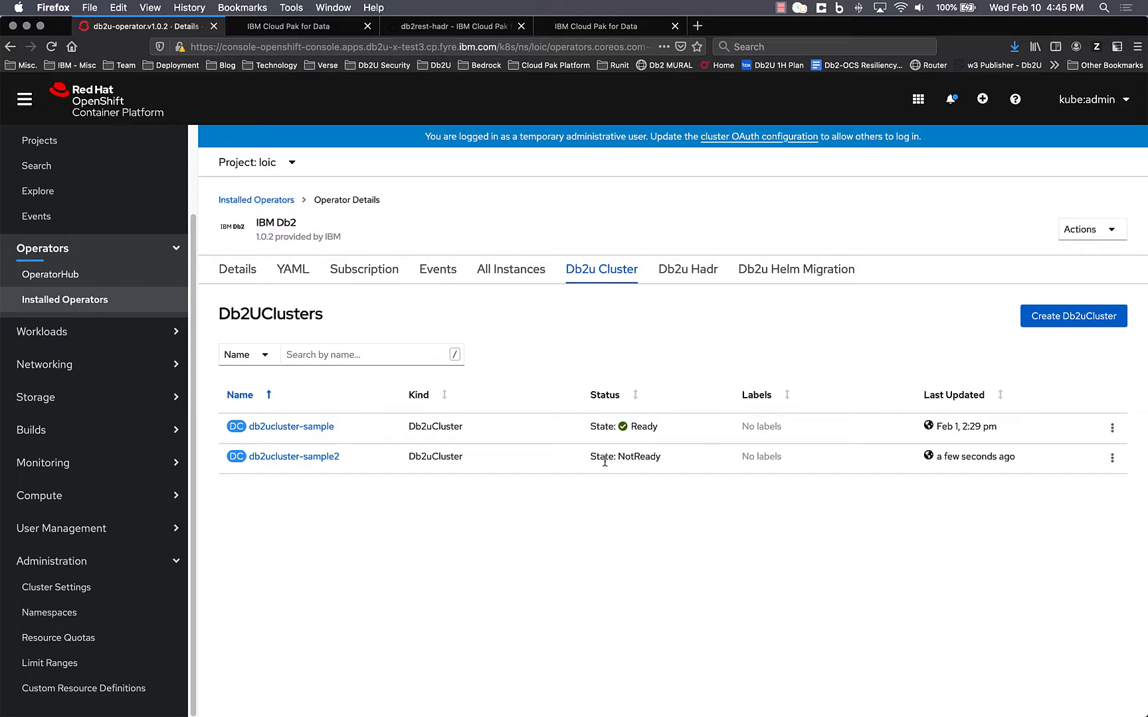
Step: Delete the Db2uCluster db2ucluster-sample from the loic namespace
{"action": "left_click", "coordinate": [1111, 430]}
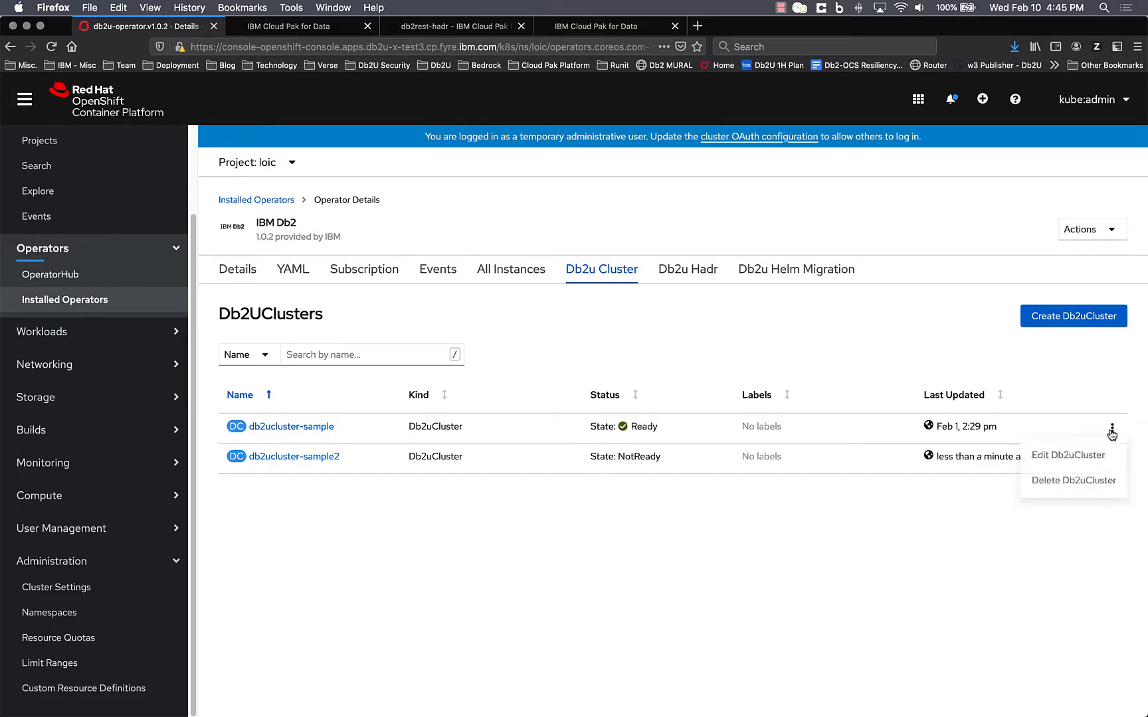
{"action": "left_click", "coordinate": [755, 487]}
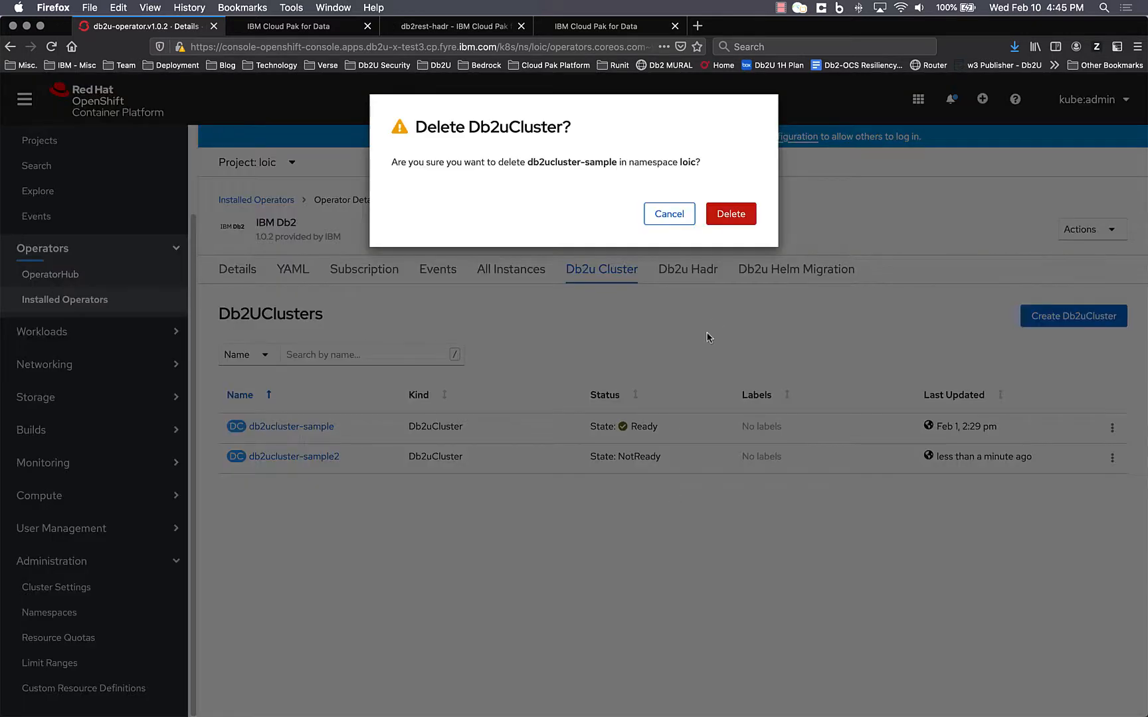
{"action": "left_click", "coordinate": [730, 213]}
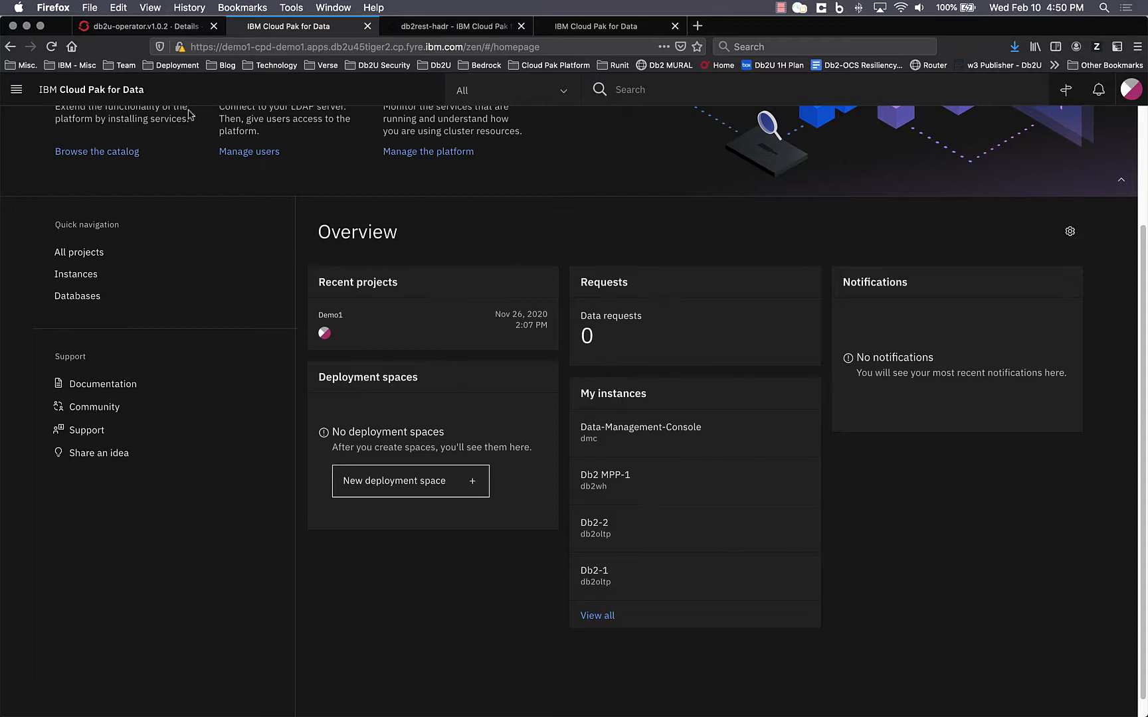
Step: In IBM Cloud Pak for Data, look over user management and the API key options in the account's profile settings
{"action": "left_click", "coordinate": [17, 91]}
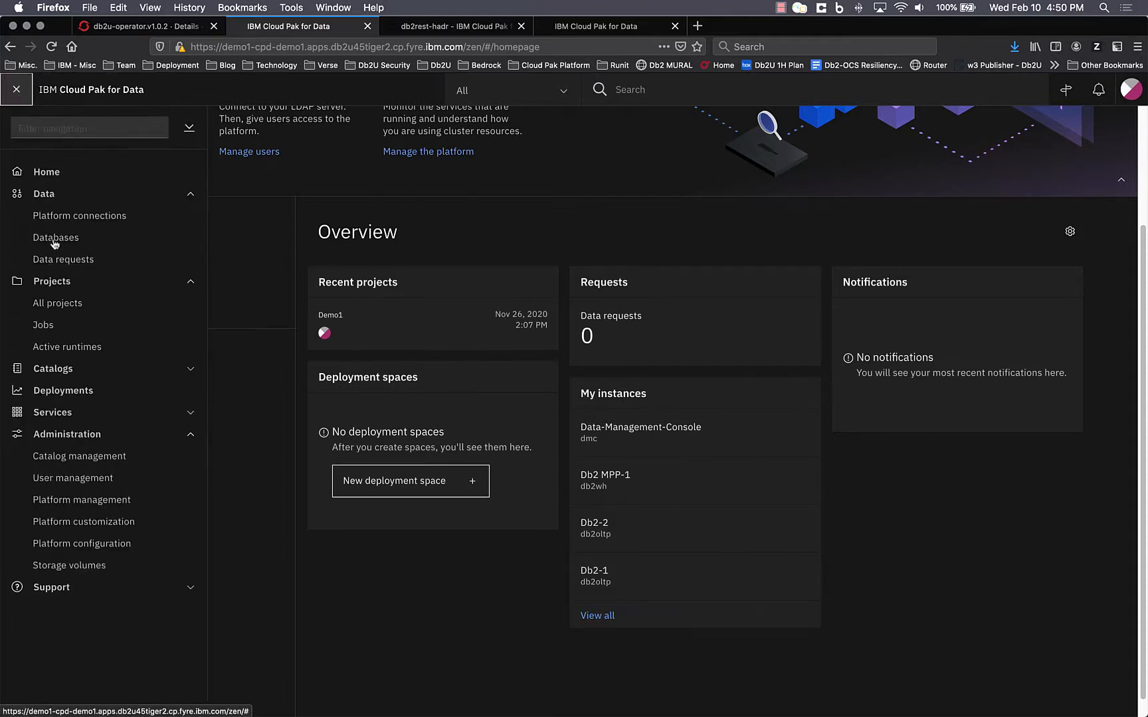
{"action": "left_click", "coordinate": [89, 479]}
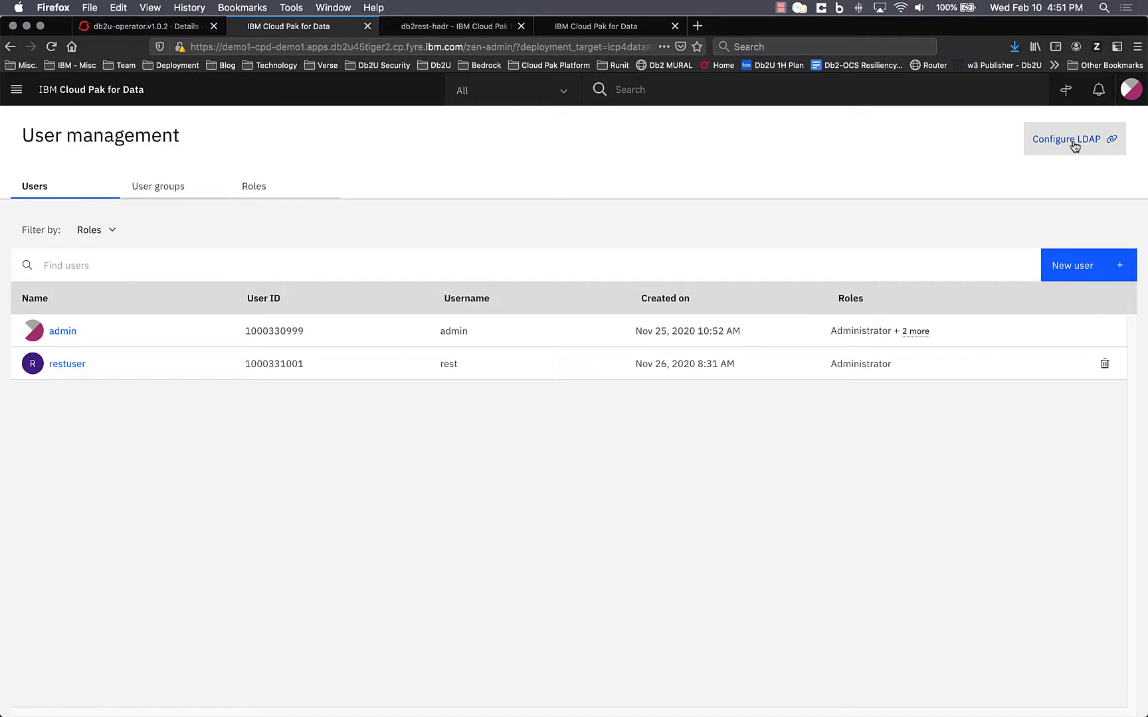
{"action": "left_click", "coordinate": [1132, 93]}
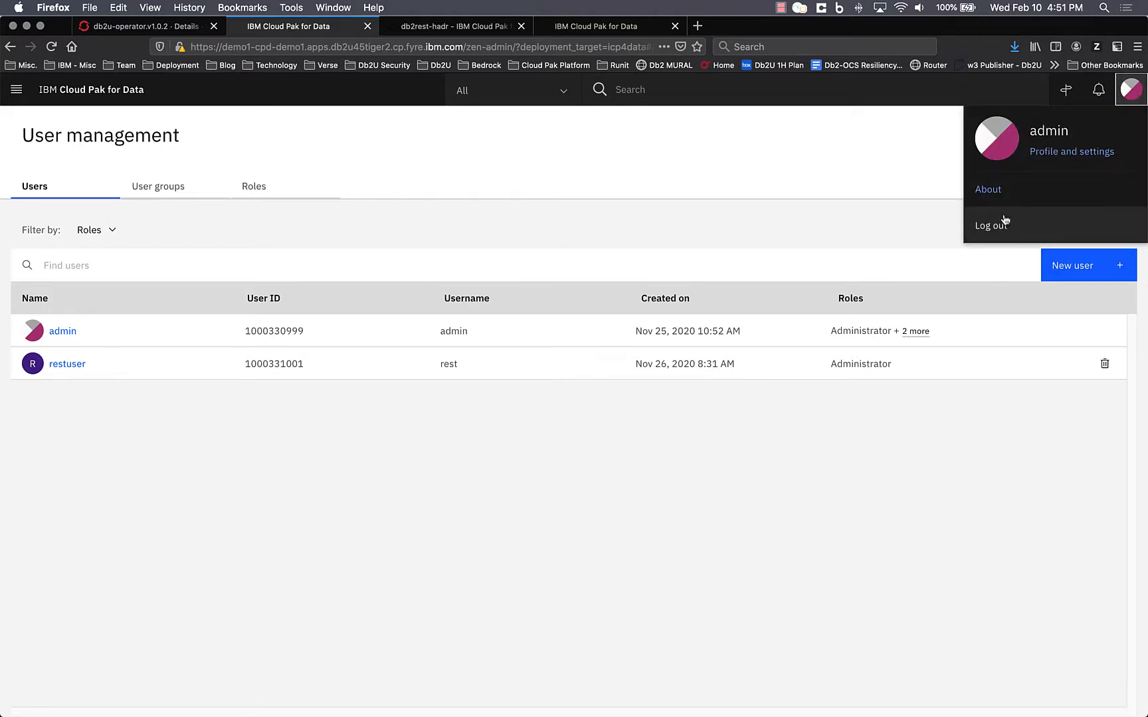
{"action": "left_click", "coordinate": [1067, 153]}
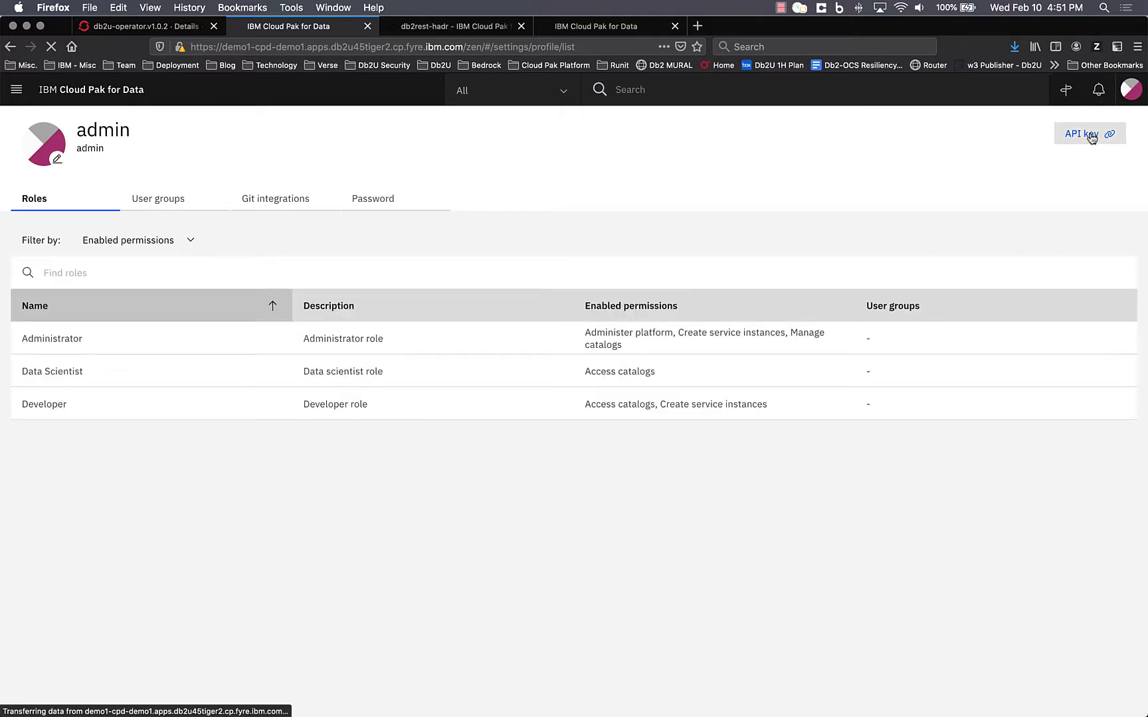
{"action": "left_click", "coordinate": [1089, 135]}
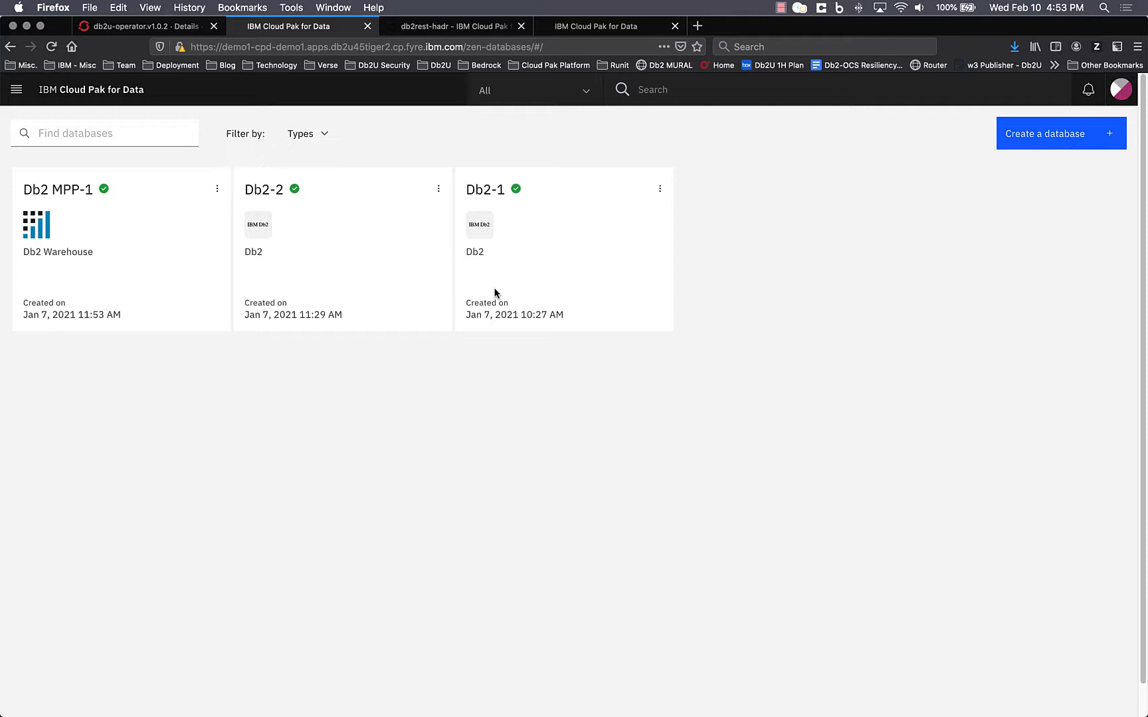
Step: Start a new database of type Db2 with software version 11.5.5.0-x86_64, viewing the full Db2 Warehouse description before proceeding
{"action": "left_click", "coordinate": [1048, 138]}
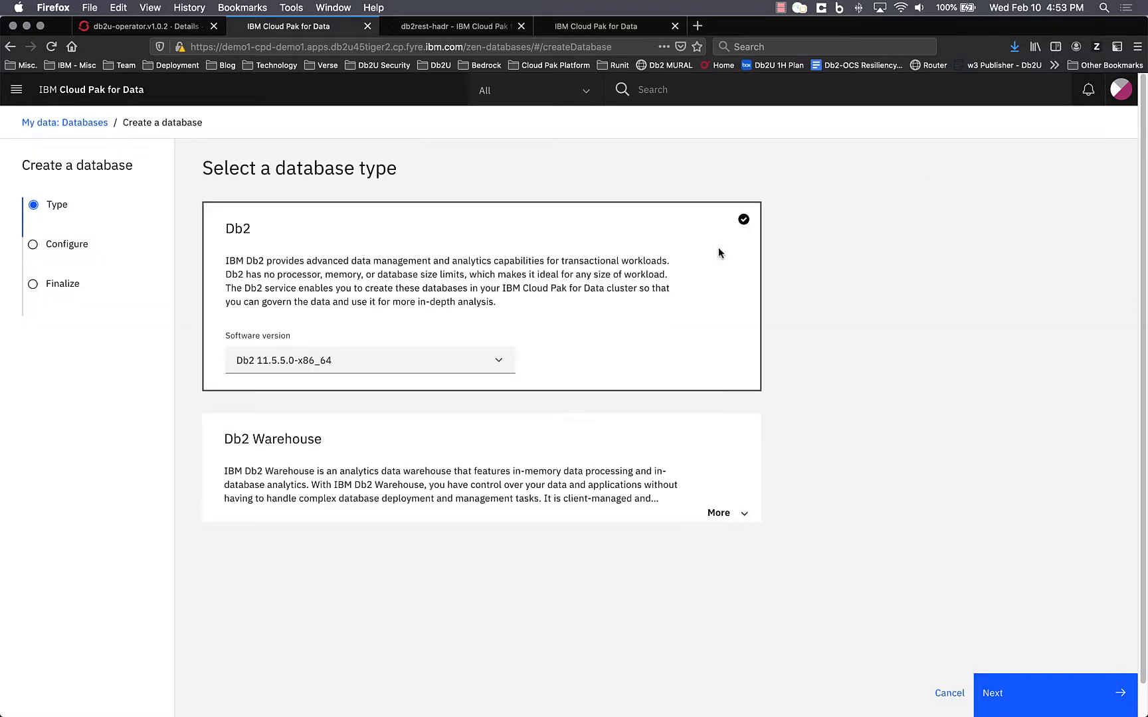
{"action": "scroll", "coordinate": [603, 468], "scroll_direction": "down", "scroll_amount": 1}
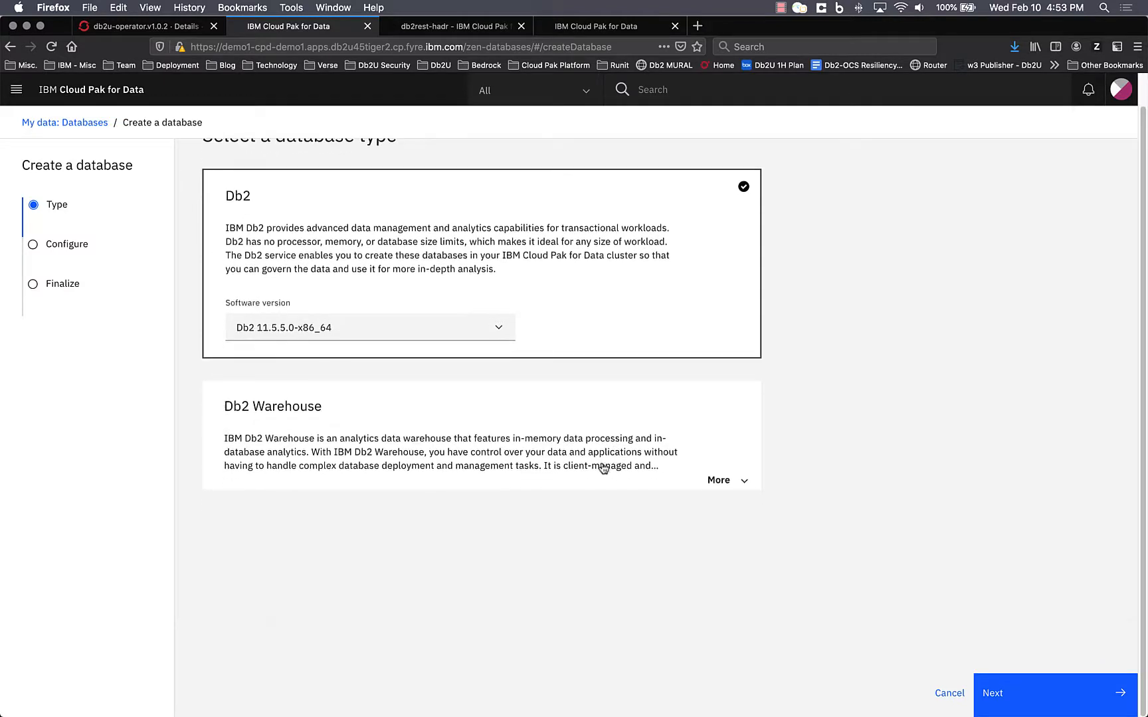
{"action": "left_click", "coordinate": [744, 481]}
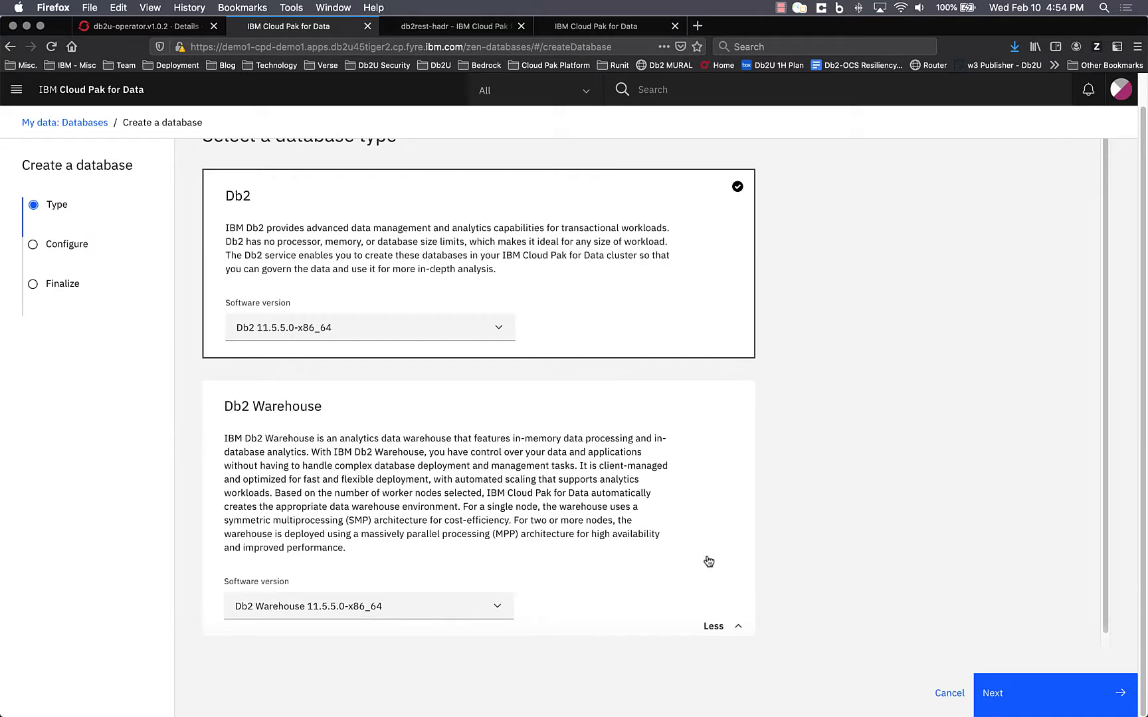
{"action": "left_click", "coordinate": [982, 700]}
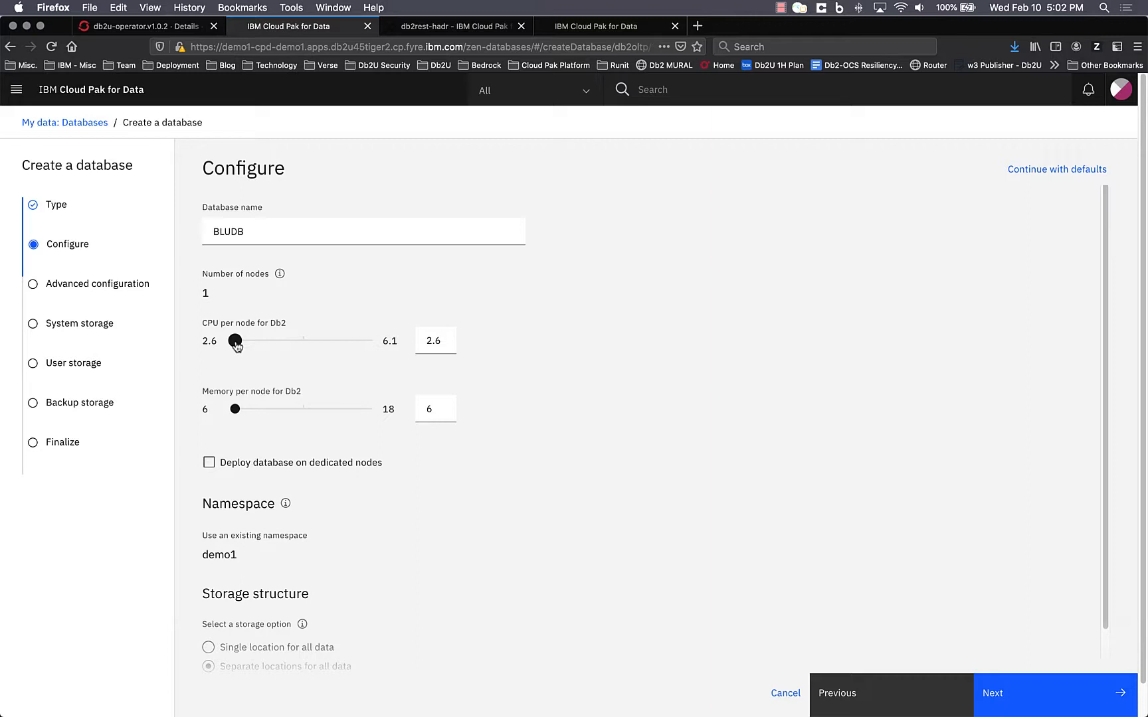
Step: Configure the database BLUDB with 2.6 CPU and 6 memory per node, accepting page size 16384 without Oracle compatibility
{"action": "mouse_move", "coordinate": [237, 346]}
{"action": "left_mouse_down"}
{"action": "mouse_move", "coordinate": [349, 348]}
{"action": "mouse_move", "coordinate": [230, 345]}
{"action": "left_mouse_up"}
{"action": "left_click", "coordinate": [1036, 692]}
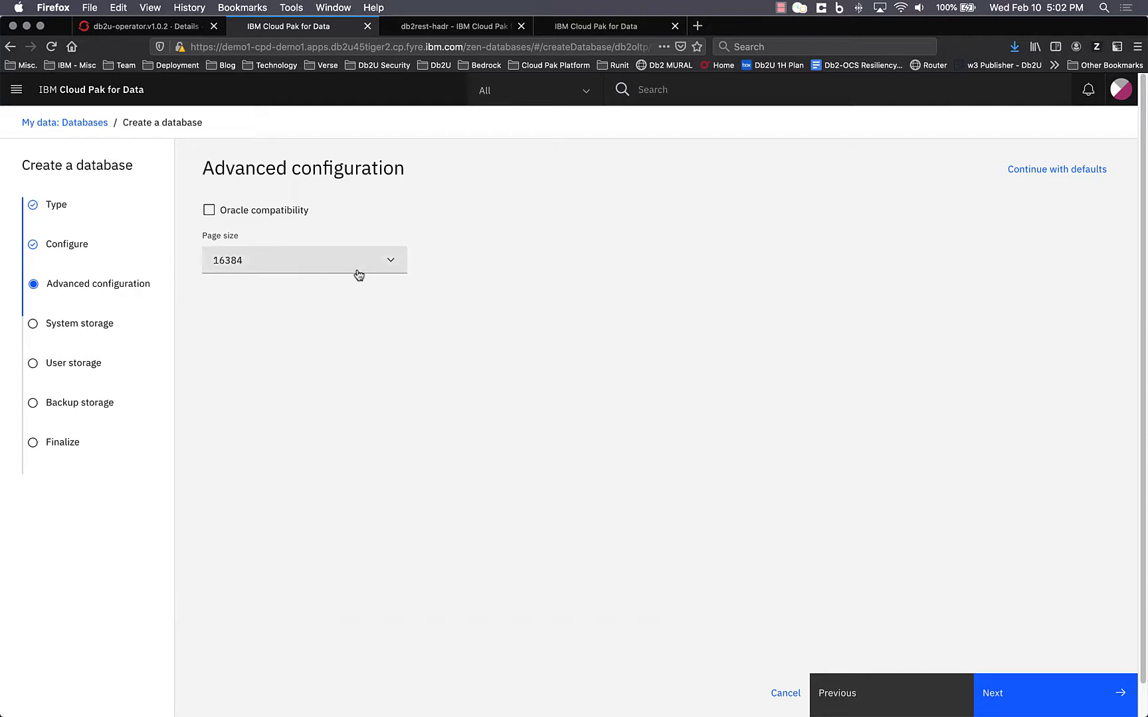
{"action": "left_click", "coordinate": [1023, 694]}
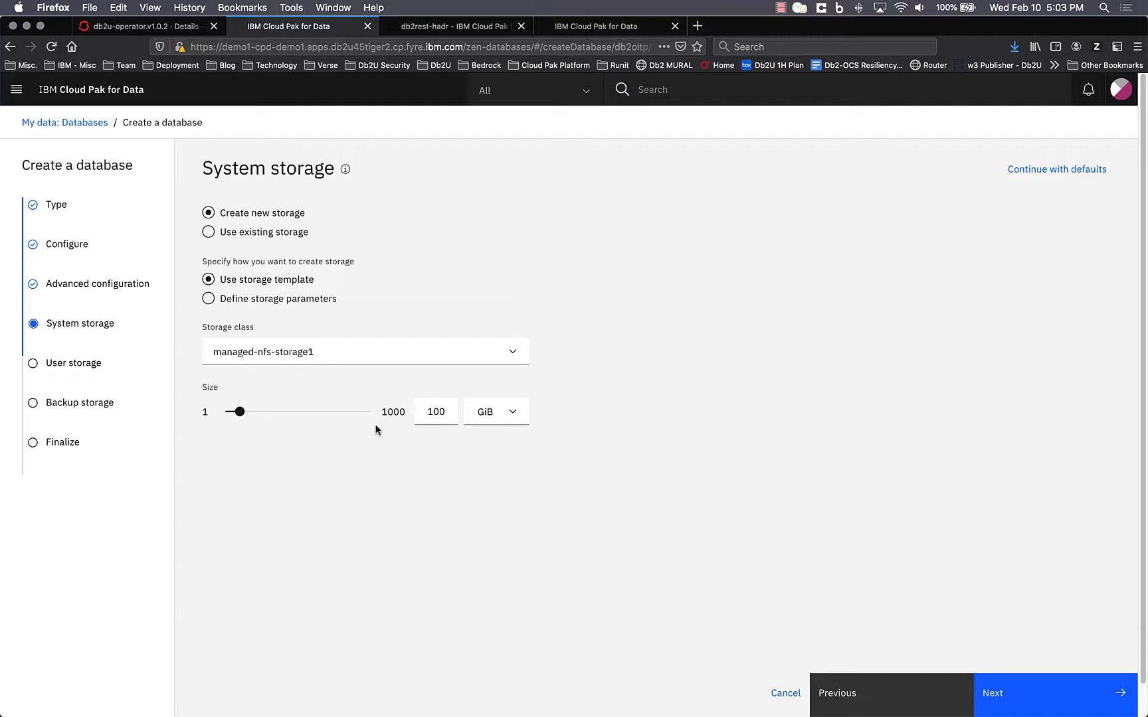
Step: Accept new 100 GiB storage of class managed-nfs-storage1 for system, user and backup storage, with ReadWriteOnce access for user storage
{"action": "left_click", "coordinate": [1017, 697]}
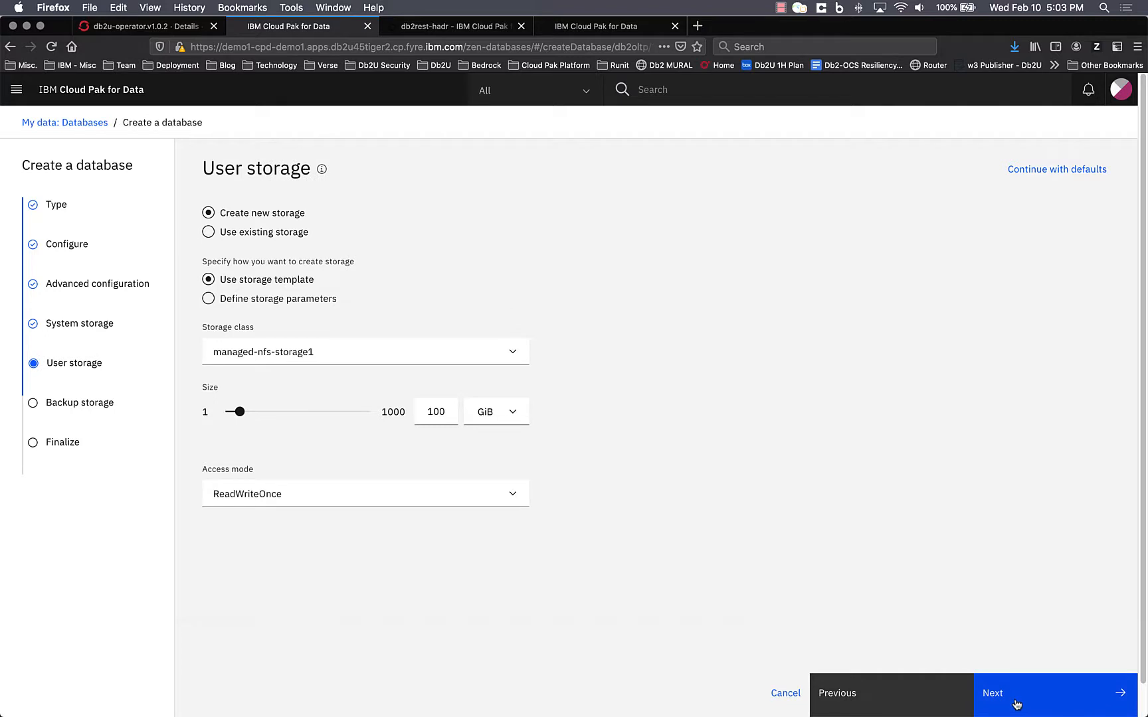
{"action": "left_click", "coordinate": [1063, 699]}
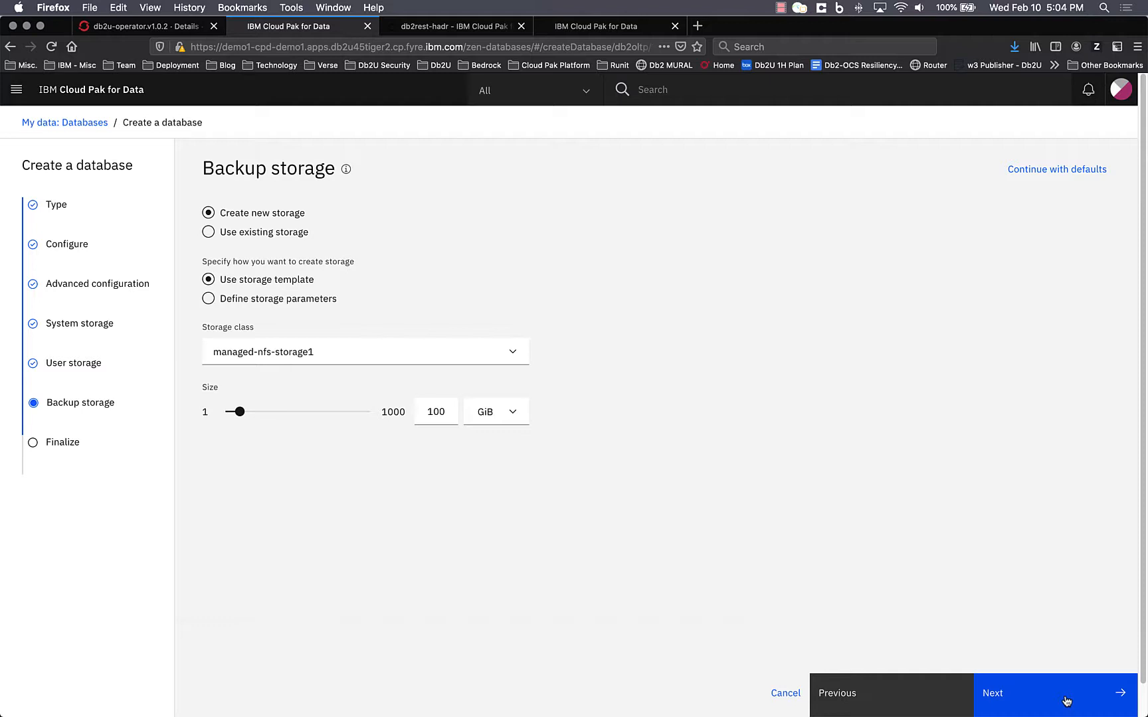
{"action": "left_click", "coordinate": [1066, 701]}
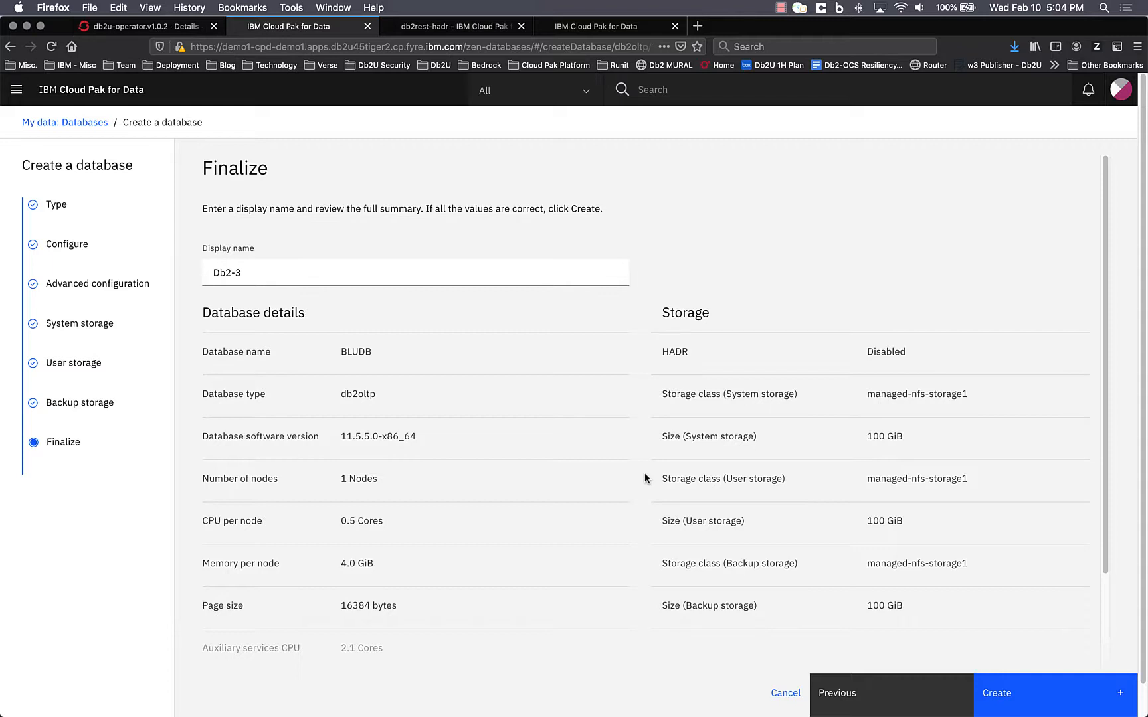
Step: Cancel the new database setup and review the Db2-1 database's details, including storage, nodes and access information
{"action": "left_click", "coordinate": [785, 694]}
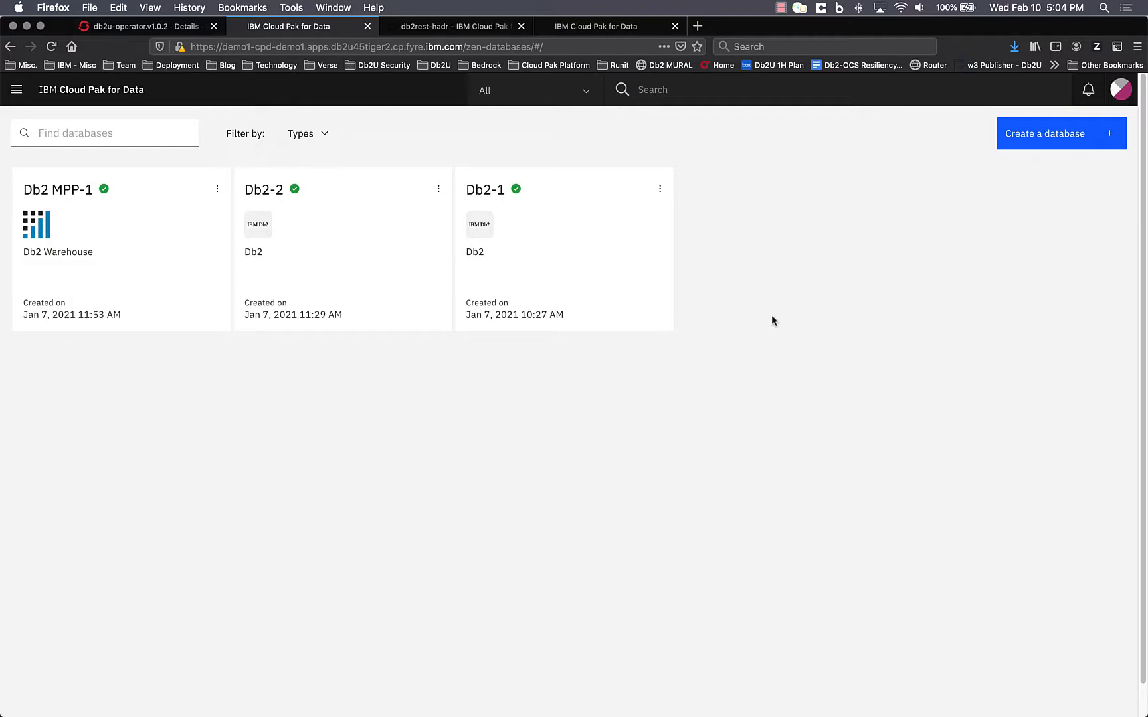
{"action": "left_click", "coordinate": [660, 191]}
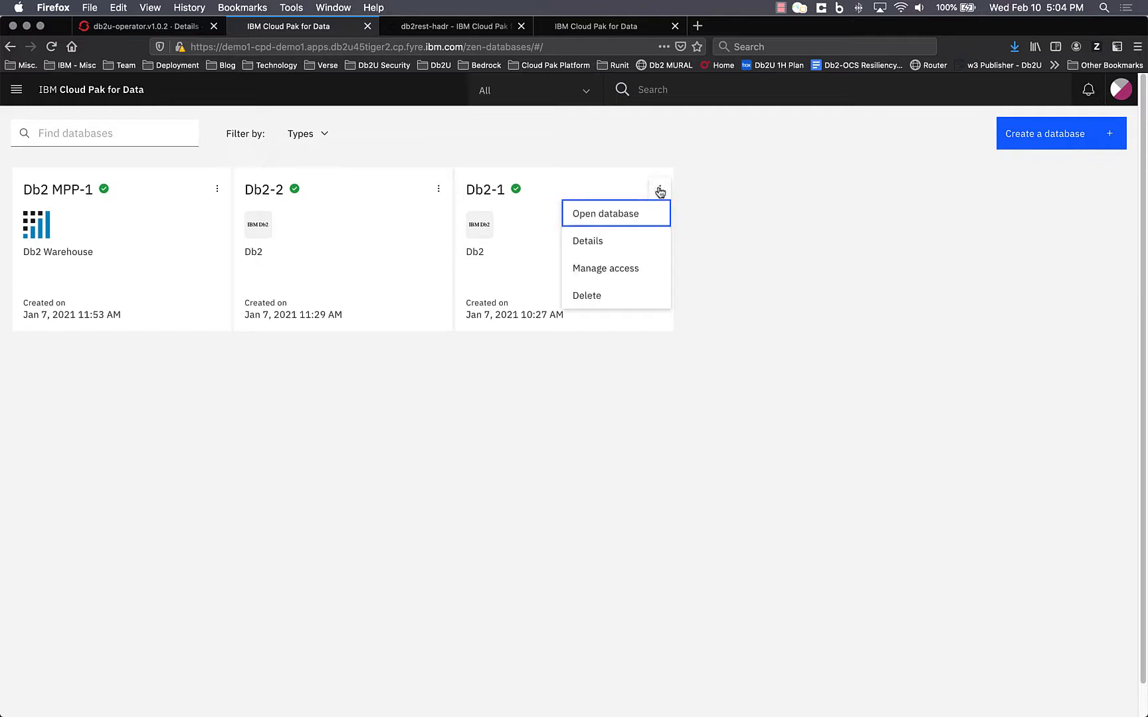
{"action": "left_click", "coordinate": [638, 242]}
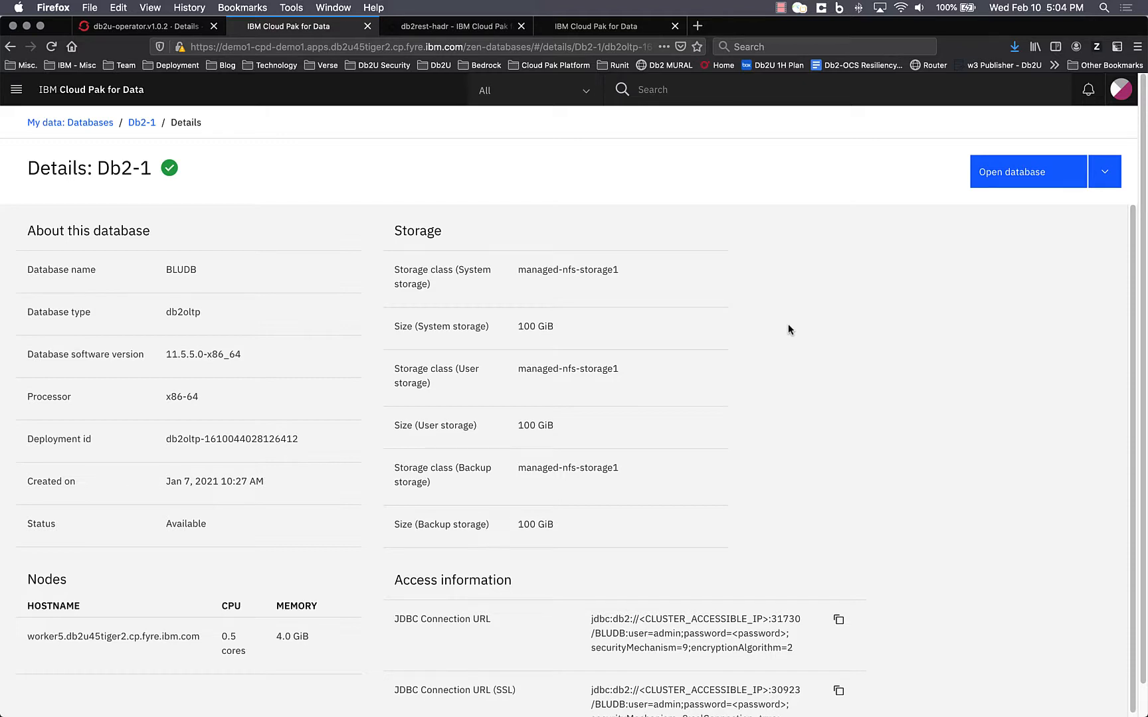
{"action": "scroll", "coordinate": [786, 329], "scroll_direction": "down", "scroll_amount": 2}
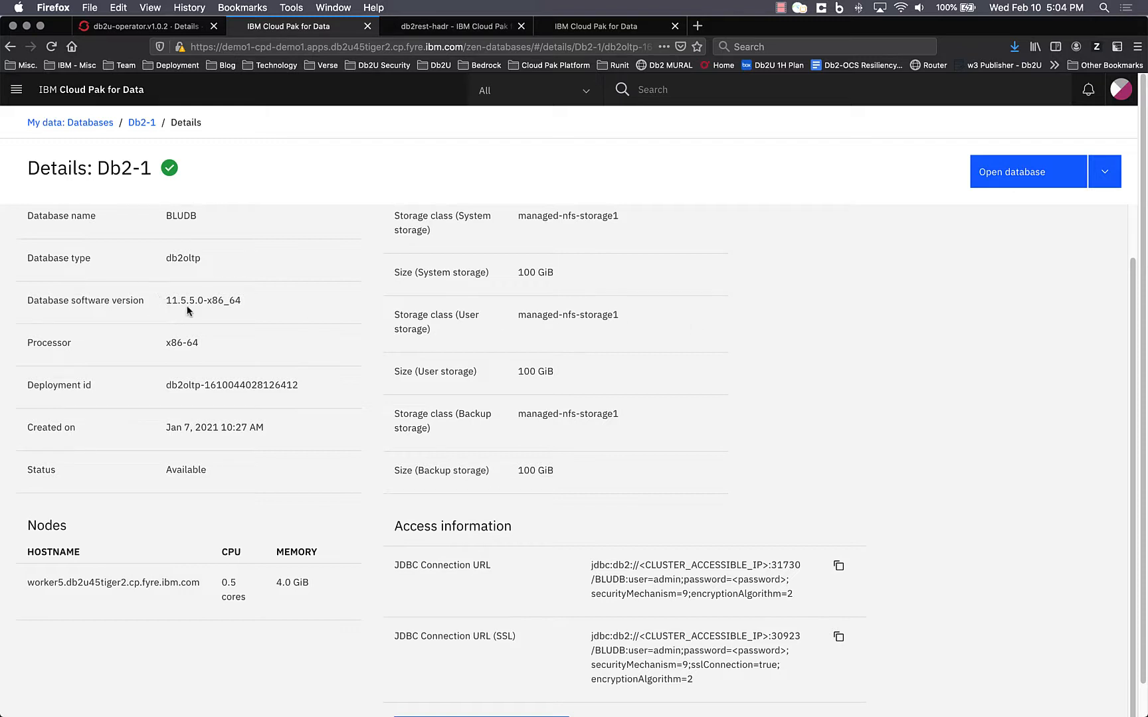
{"action": "scroll", "coordinate": [219, 368], "scroll_direction": "down", "scroll_amount": 1}
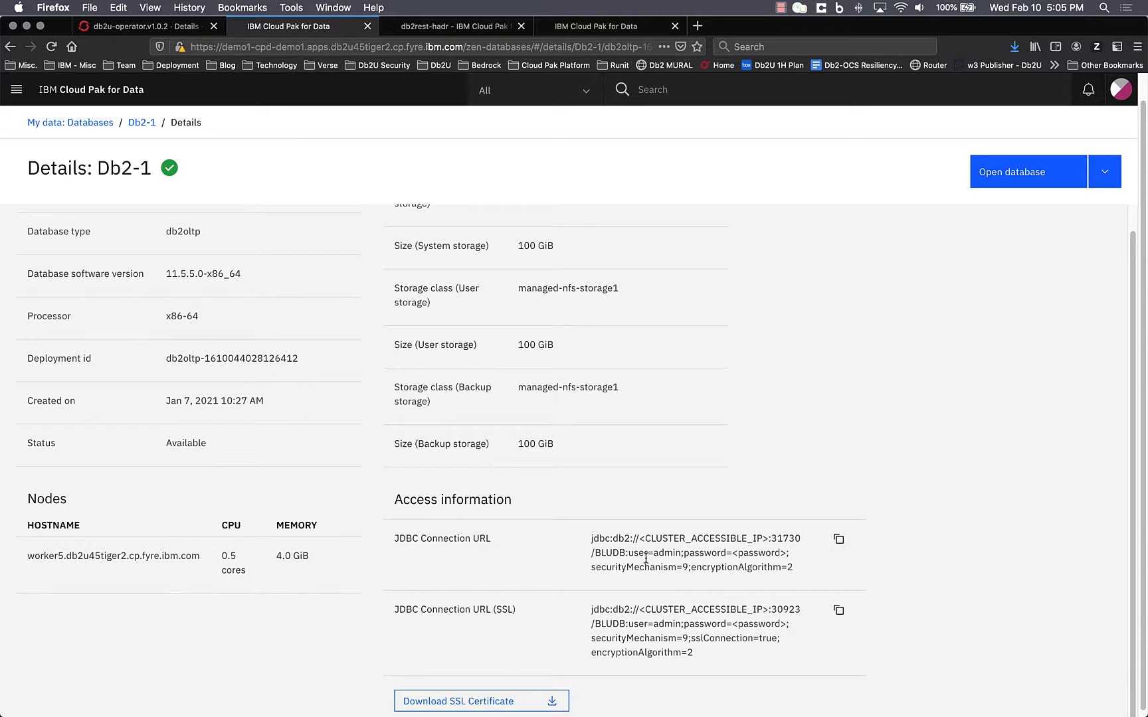
{"action": "scroll", "coordinate": [635, 542], "scroll_direction": "down", "scroll_amount": 1}
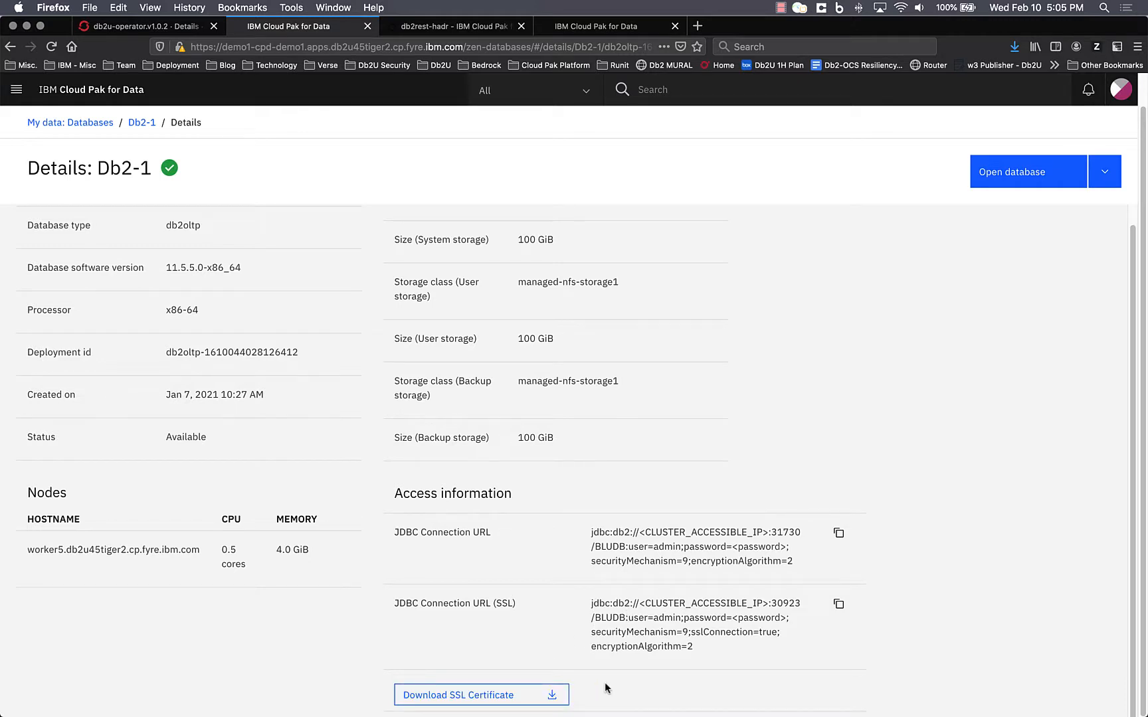
Step: Open the Db2-1 database and look over the availability, responsiveness, throughput, contention and time spent charts on its summary dashboard
{"action": "left_click", "coordinate": [1049, 176]}
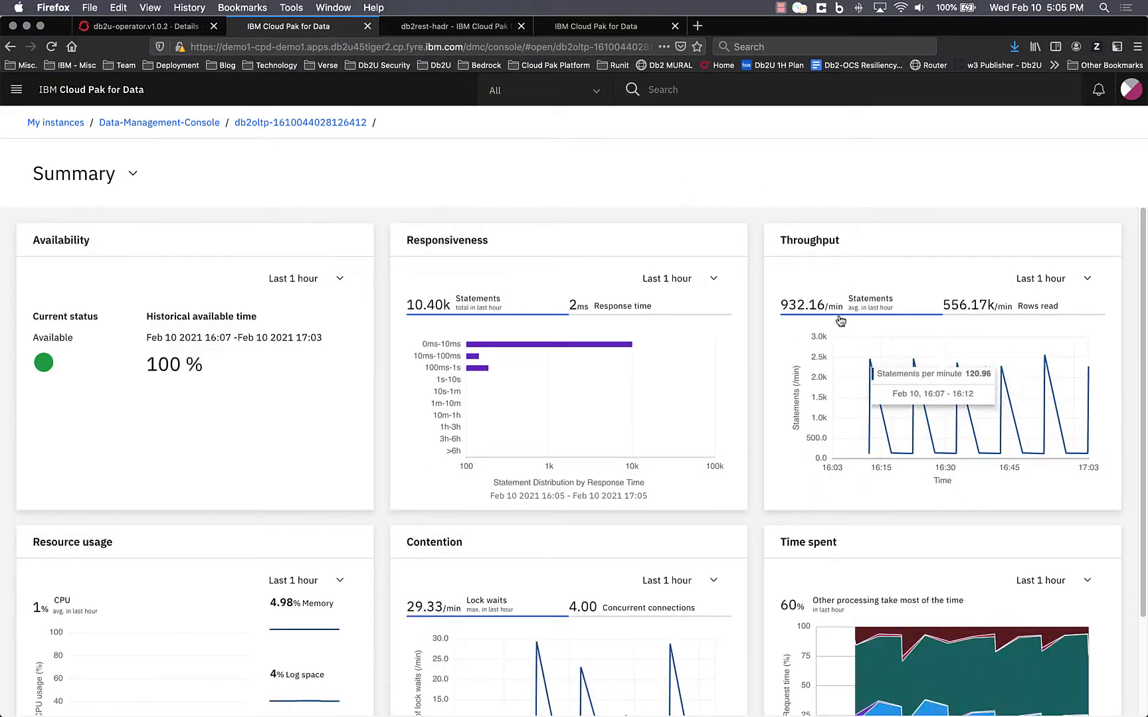
{"action": "scroll", "coordinate": [887, 415], "scroll_direction": "down", "scroll_amount": 1}
{"action": "scroll", "coordinate": [887, 415], "scroll_direction": "down", "scroll_amount": 1}
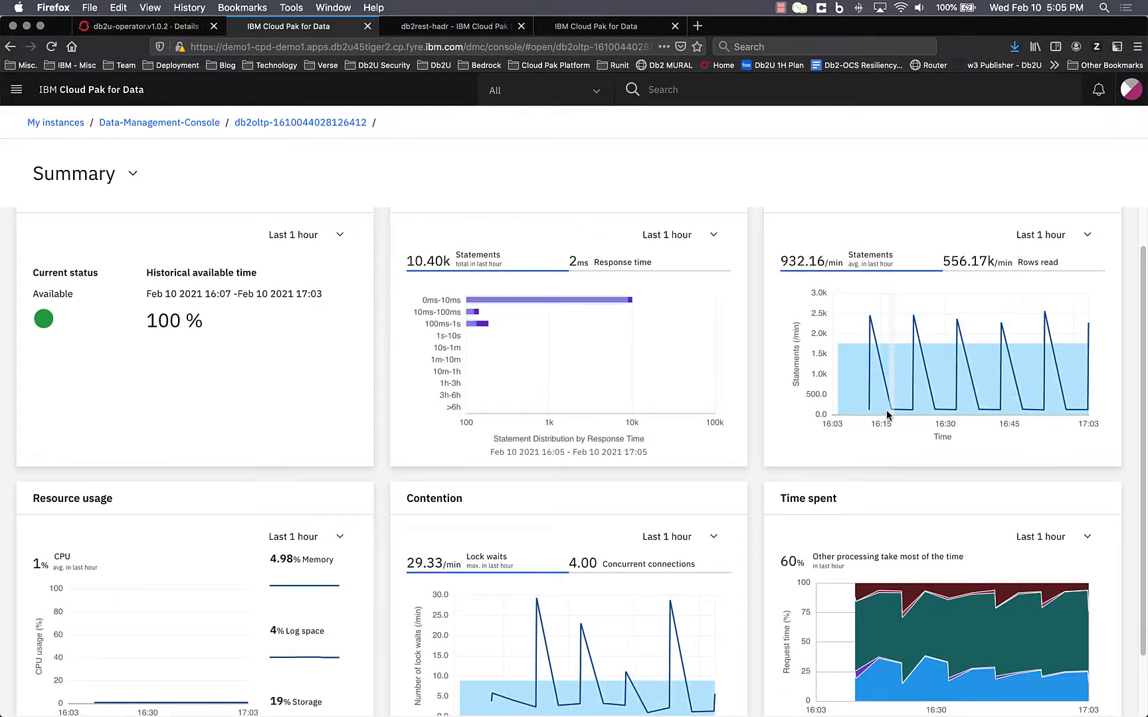
{"action": "scroll", "coordinate": [849, 491], "scroll_direction": "up", "scroll_amount": 2}
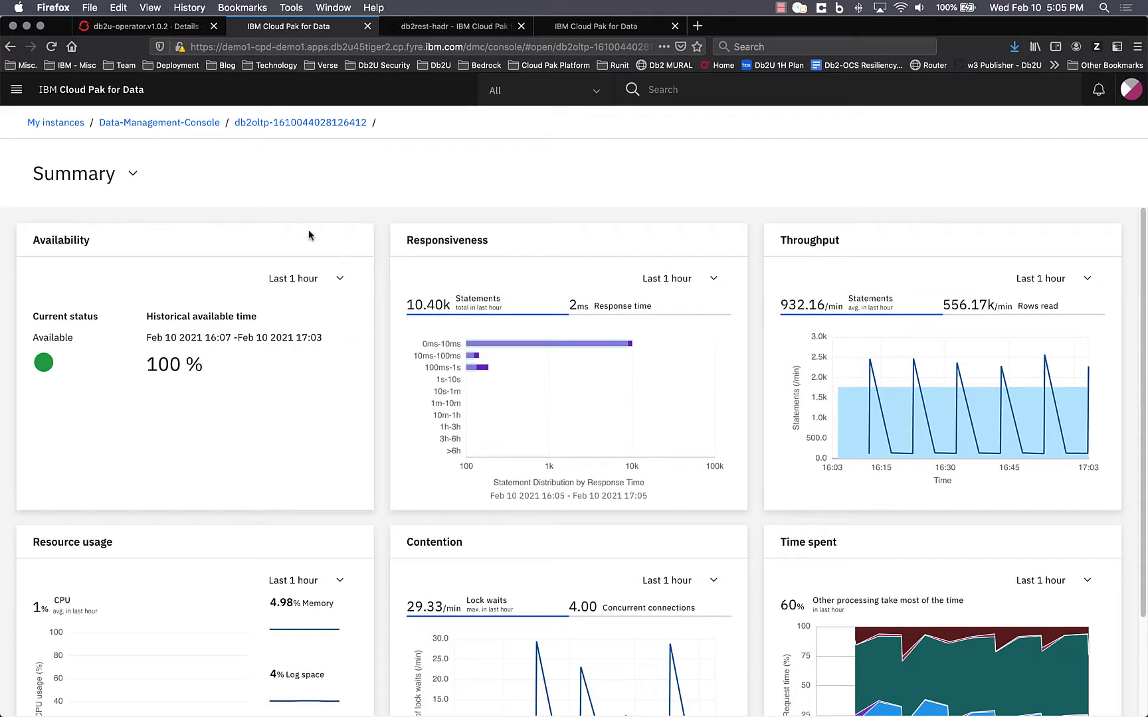
Step: Explore the database's tables, selecting the REST and BLUADMIN schemas to view what they contain
{"action": "left_click", "coordinate": [134, 174]}
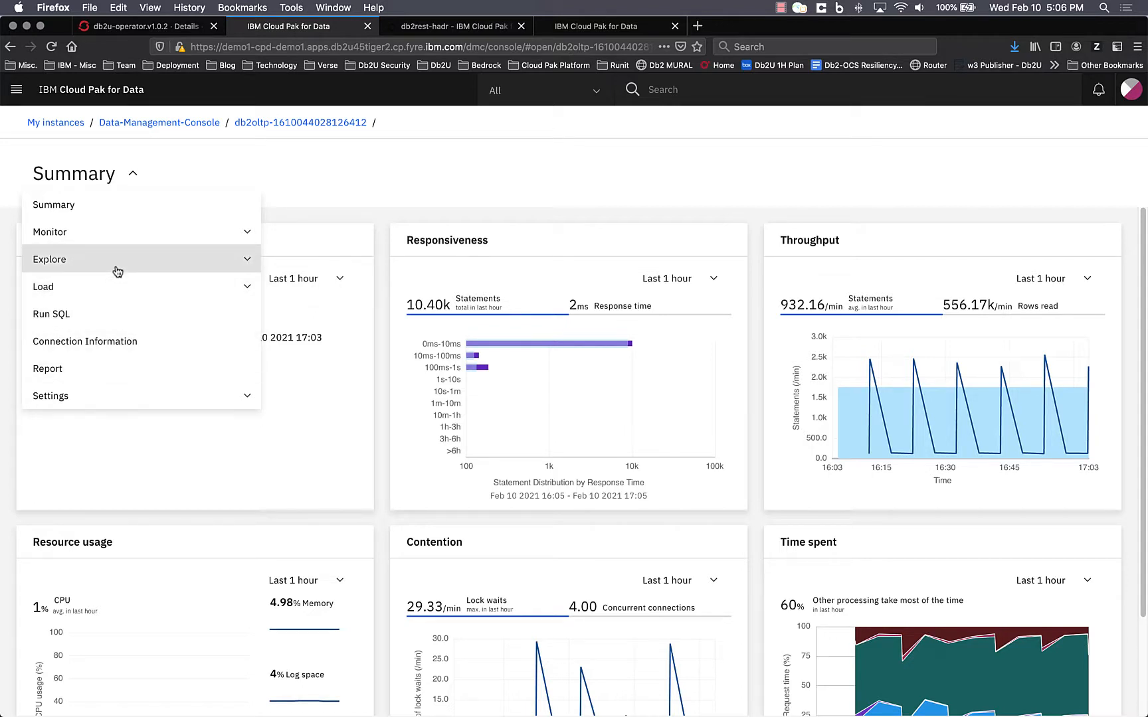
{"action": "left_click", "coordinate": [235, 263]}
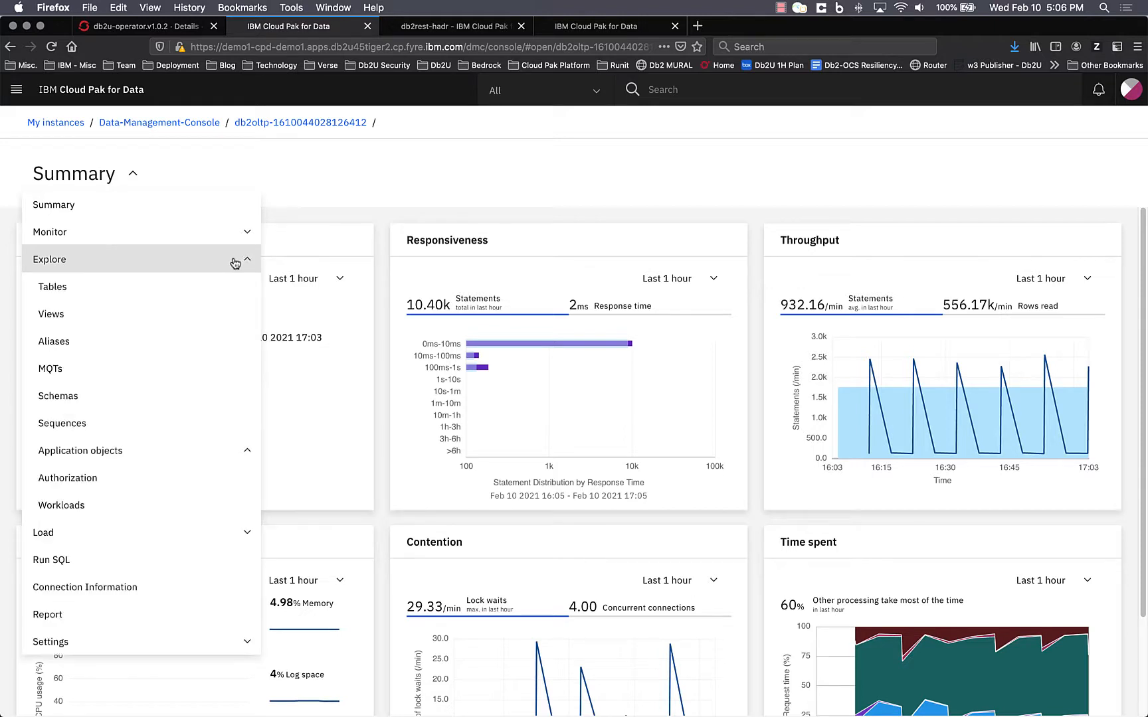
{"action": "left_click", "coordinate": [137, 290]}
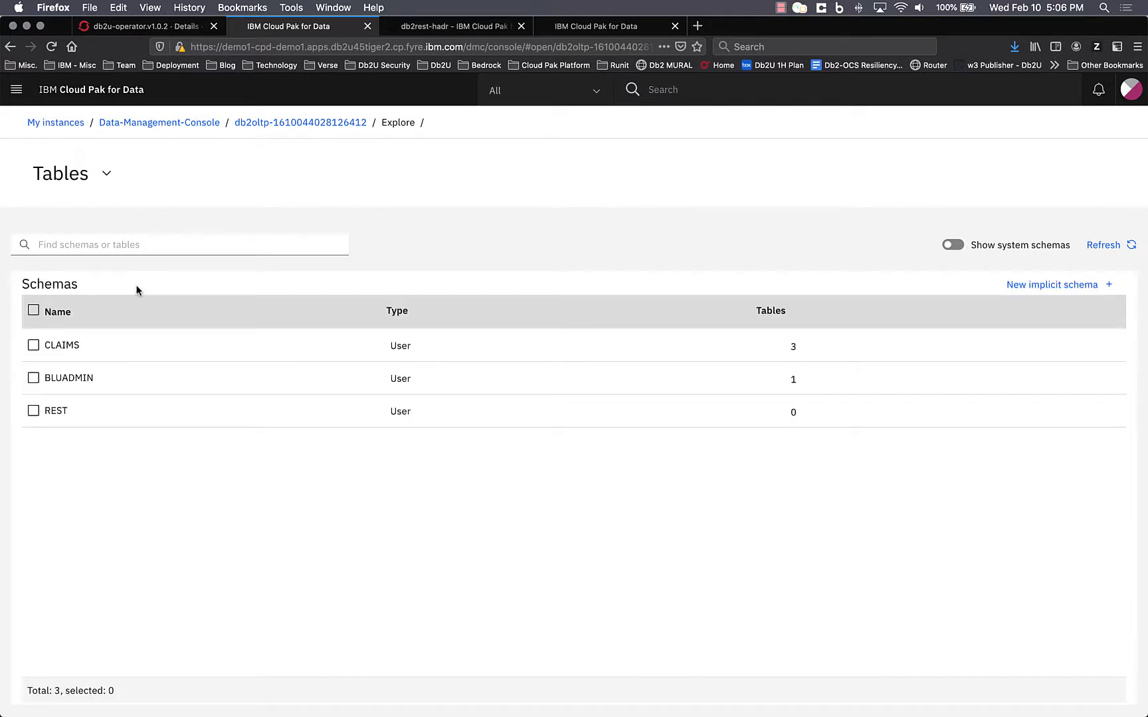
{"action": "left_click", "coordinate": [77, 411]}
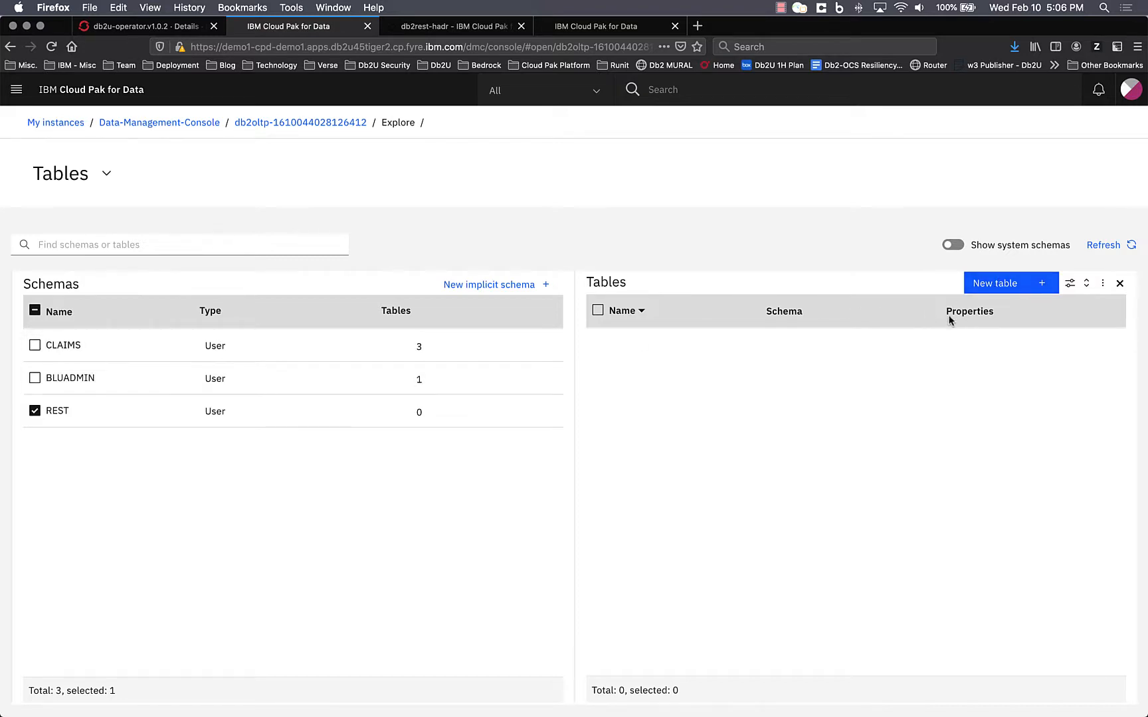
{"action": "left_click", "coordinate": [71, 379]}
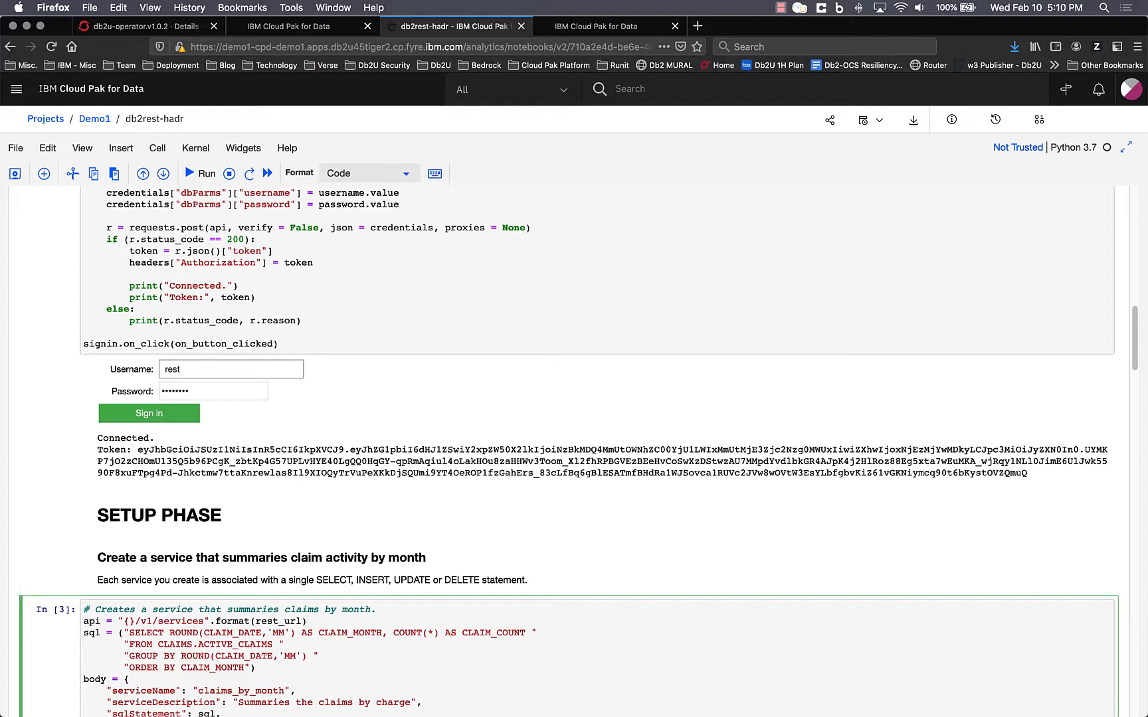
Step: Examine the db2rest-hadr notebook's sign-in cell and the setup cells that create the claims_by_month and claims_by_risk services
{"action": "scroll", "coordinate": [501, 291], "scroll_direction": "down", "scroll_amount": 2}
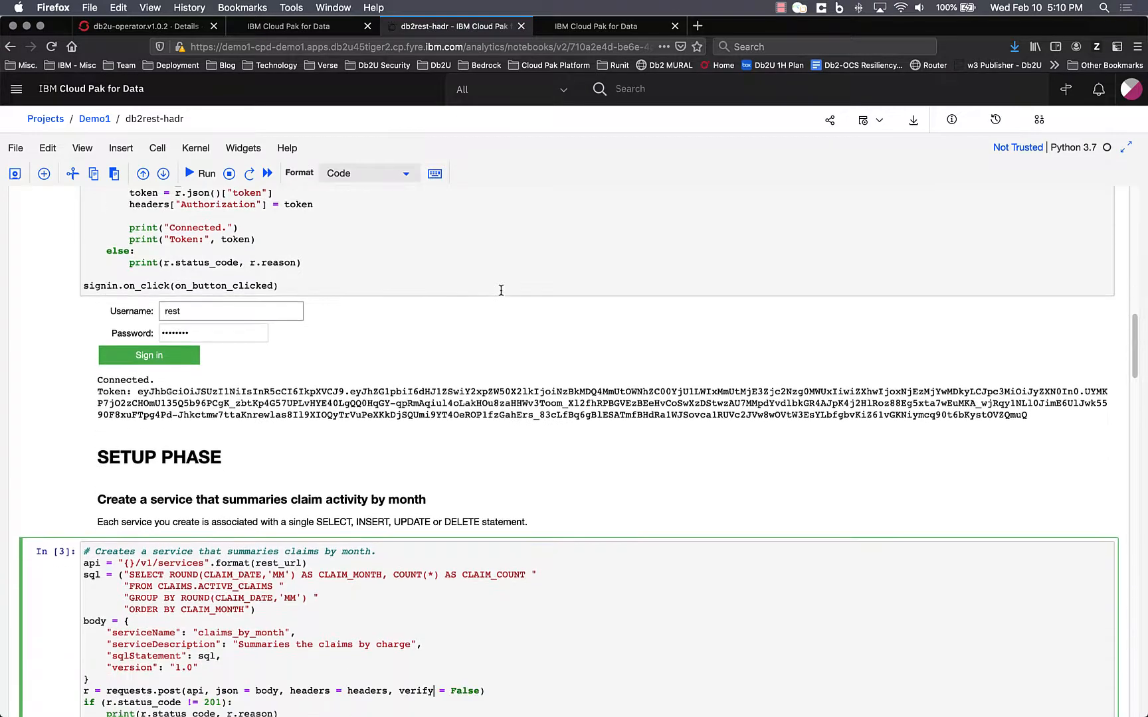
{"action": "scroll", "coordinate": [501, 290], "scroll_direction": "down", "scroll_amount": 7}
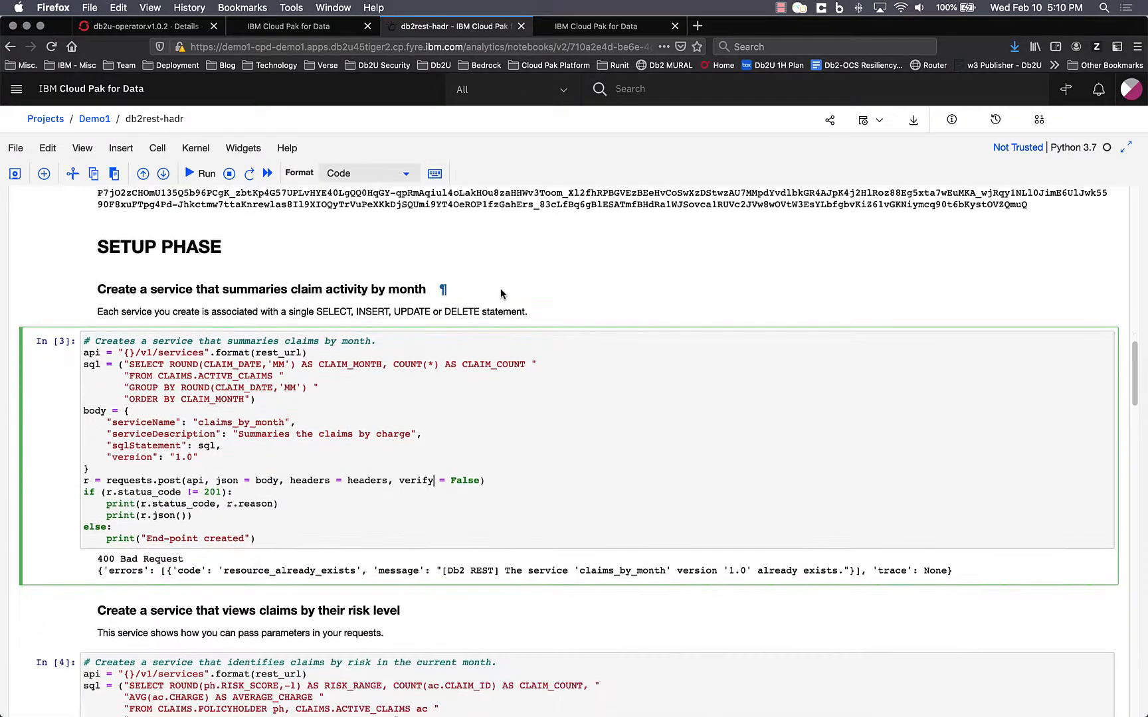
{"action": "scroll", "coordinate": [501, 294], "scroll_direction": "down", "scroll_amount": 2}
{"action": "scroll", "coordinate": [501, 290], "scroll_direction": "up", "scroll_amount": 13}
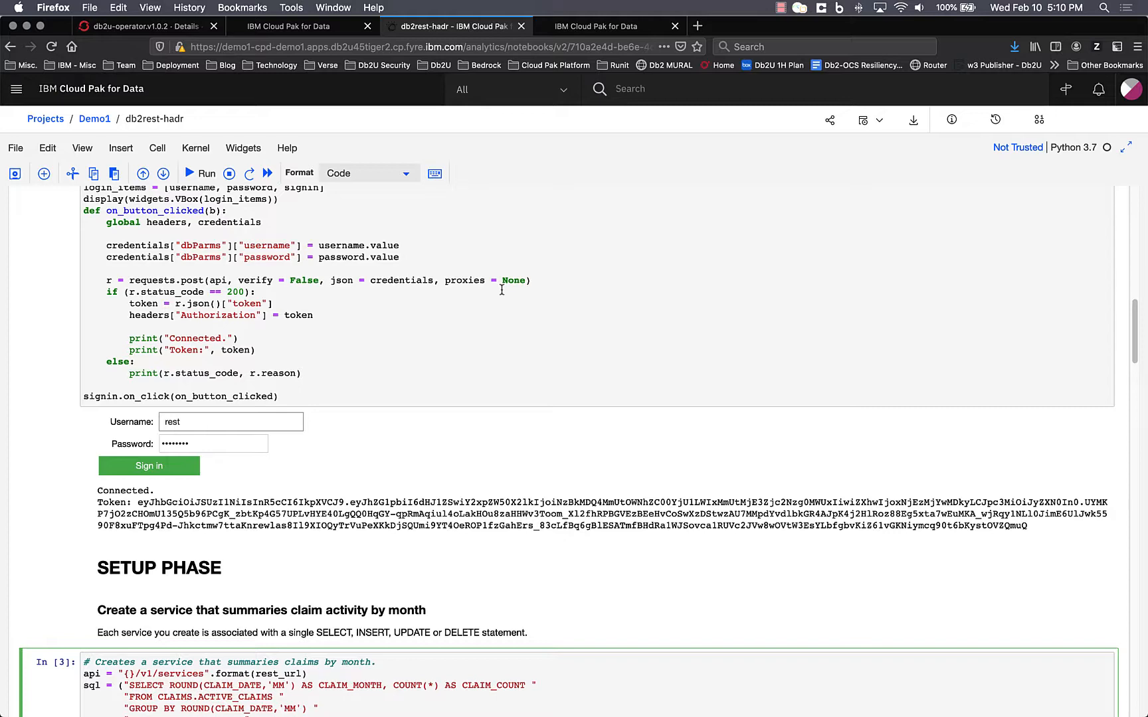
{"action": "scroll", "coordinate": [417, 348], "scroll_direction": "down", "scroll_amount": 1}
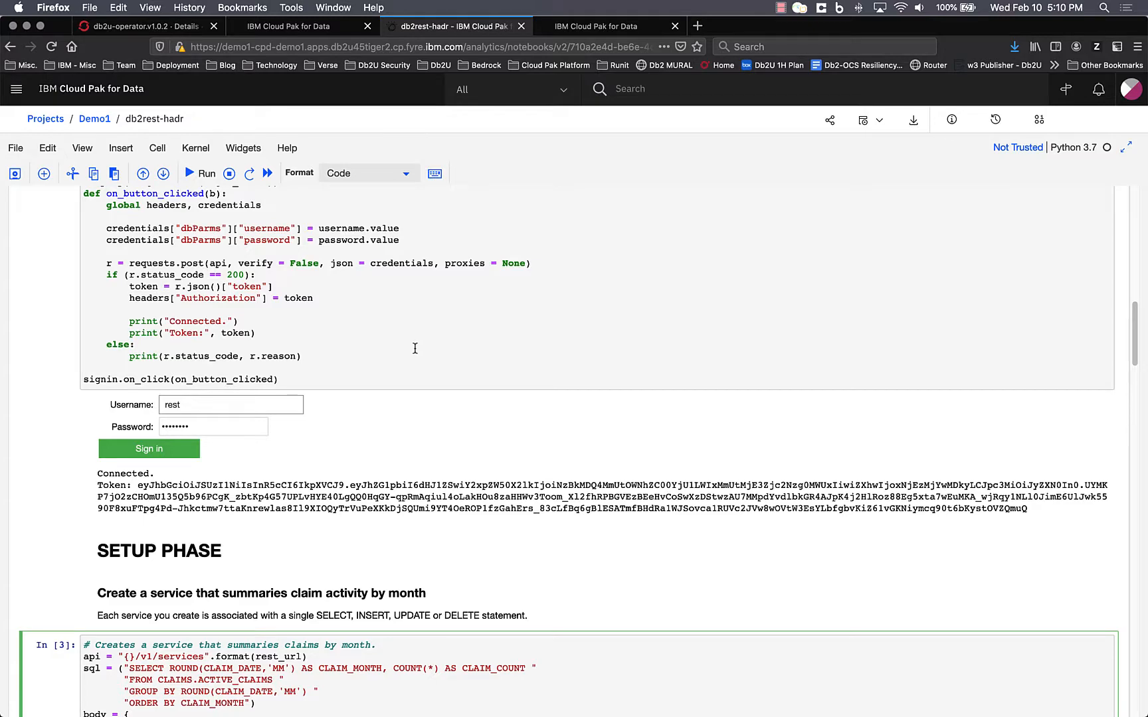
{"action": "scroll", "coordinate": [415, 349], "scroll_direction": "down", "scroll_amount": 1}
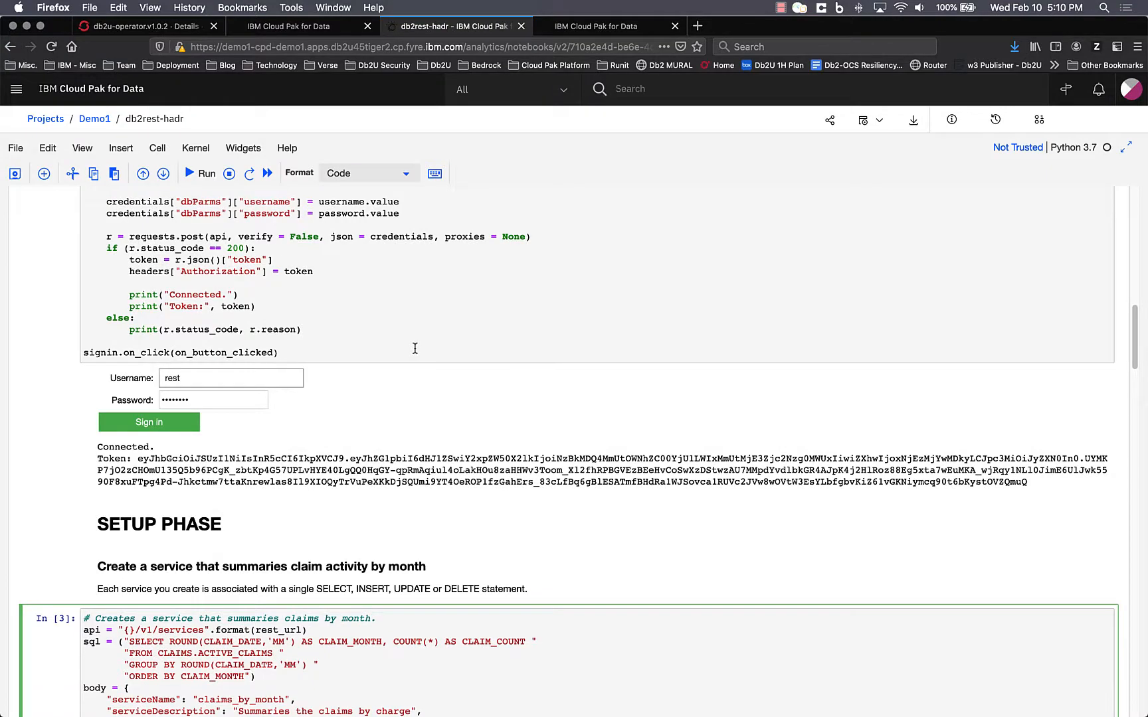
{"action": "scroll", "coordinate": [415, 349], "scroll_direction": "down", "scroll_amount": 15}
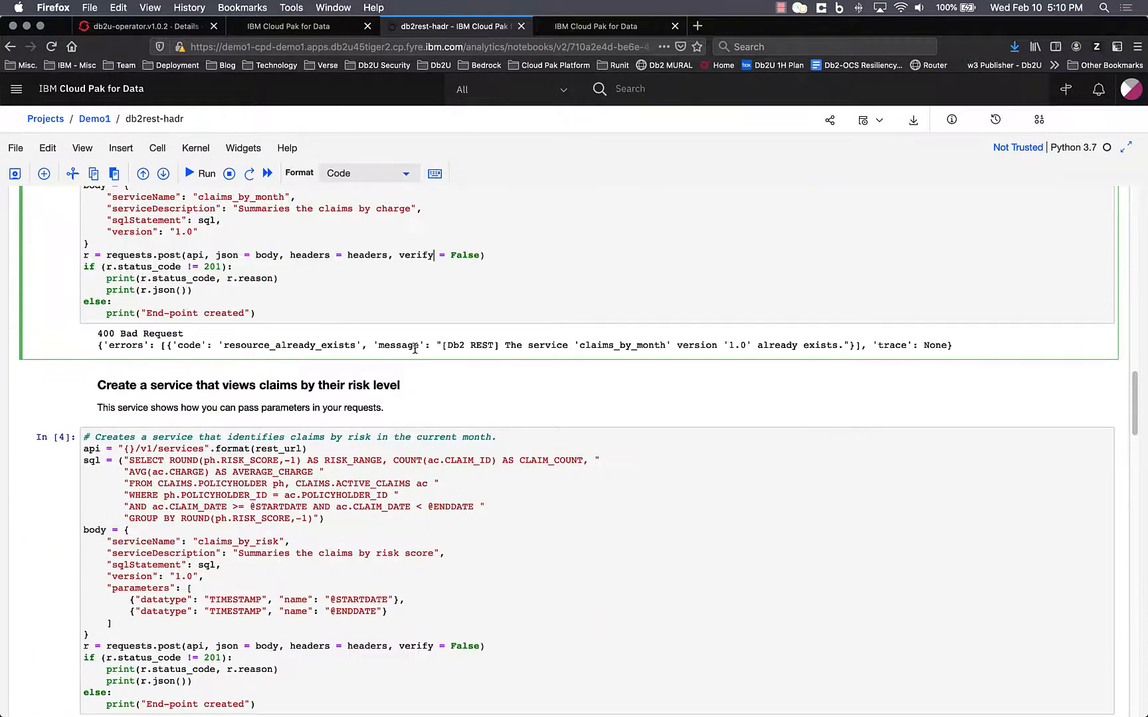
{"action": "scroll", "coordinate": [415, 349], "scroll_direction": "down", "scroll_amount": 13}
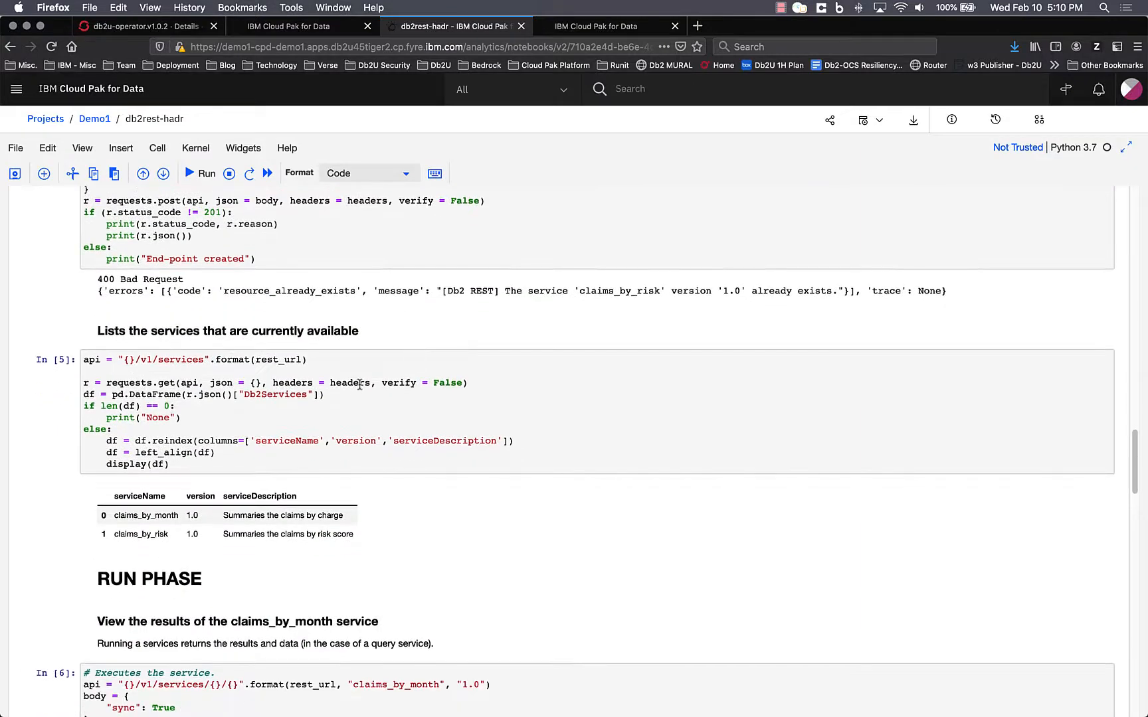
Step: Rerun the notebook cell that lists the available services and the cell that charts the results of the claims_by_month service
{"action": "left_click", "coordinate": [360, 383]}
{"action": "left_click", "coordinate": [190, 174]}
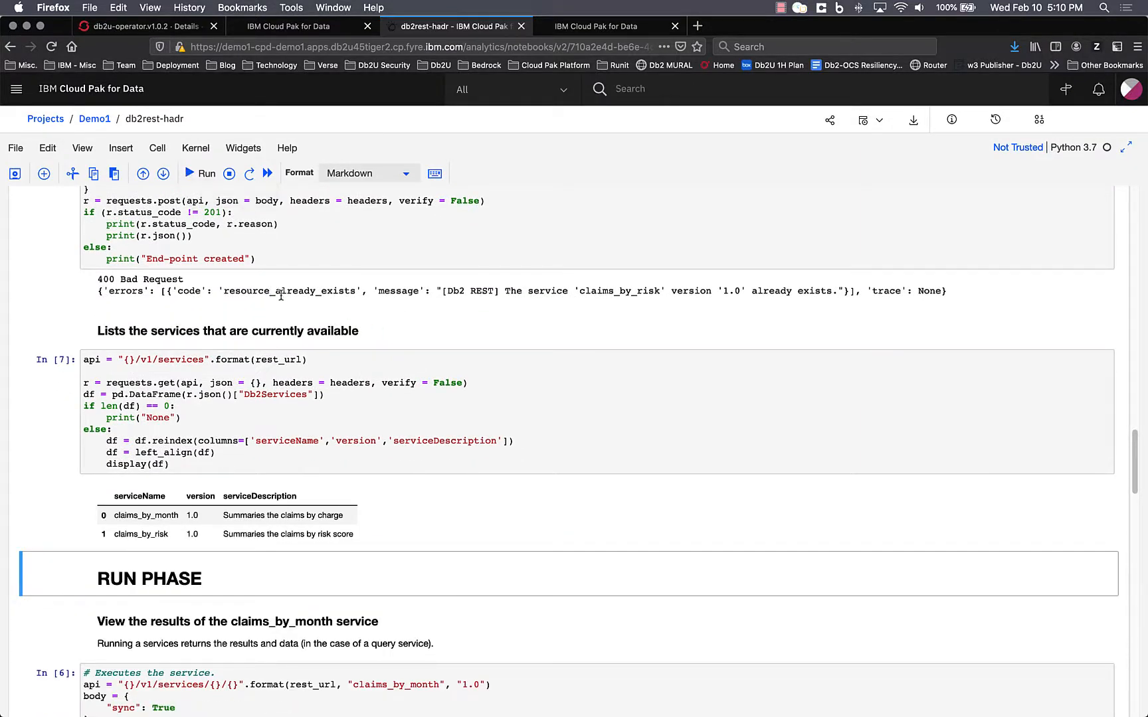
{"action": "scroll", "coordinate": [283, 305], "scroll_direction": "down", "scroll_amount": 10}
{"action": "left_click", "coordinate": [267, 407]}
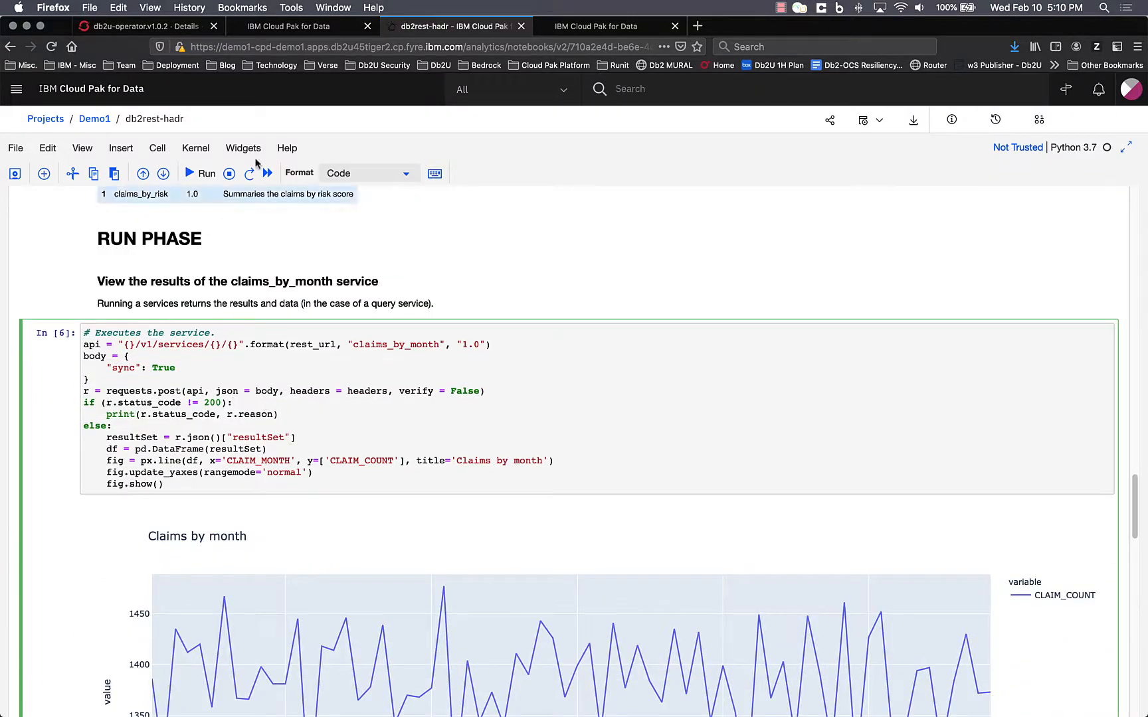
{"action": "left_click", "coordinate": [188, 174]}
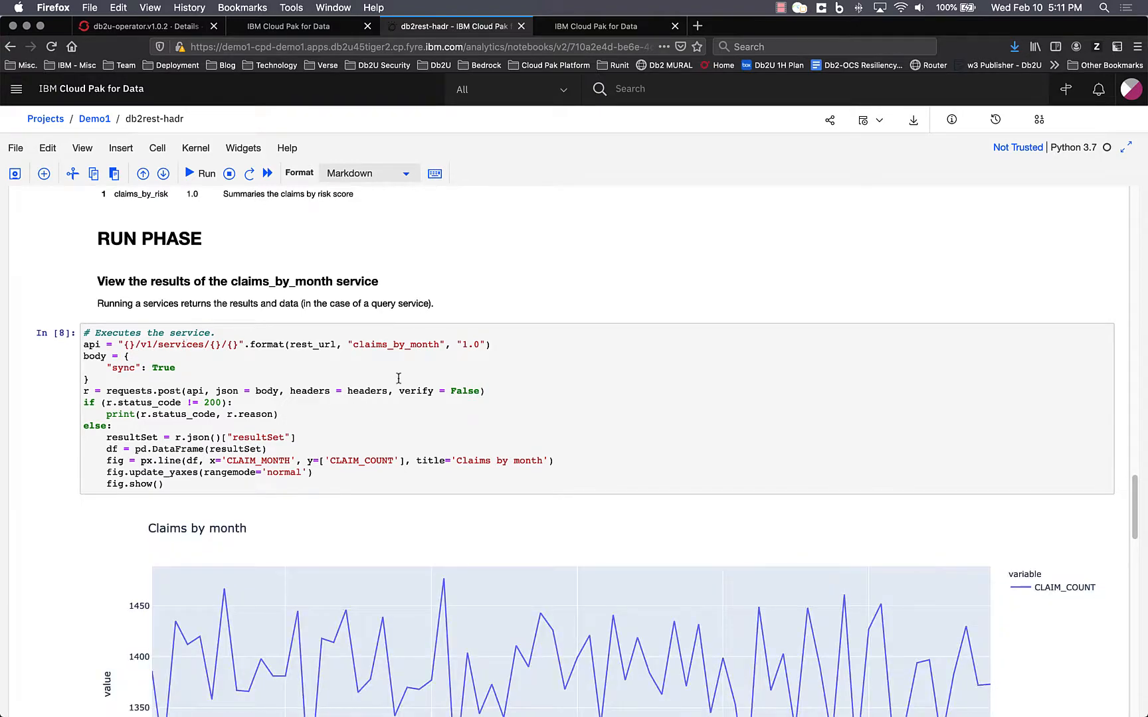
{"action": "scroll", "coordinate": [420, 407], "scroll_direction": "down", "scroll_amount": 1}
{"action": "scroll", "coordinate": [420, 406], "scroll_direction": "down", "scroll_amount": 3}
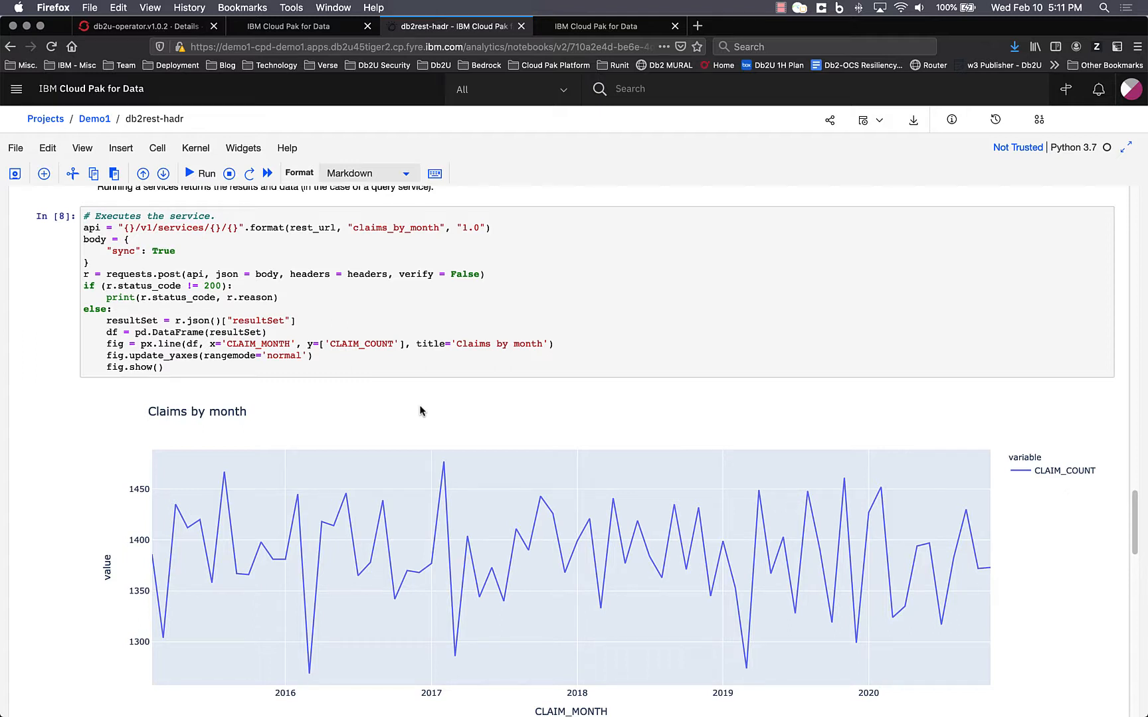
{"action": "scroll", "coordinate": [452, 292], "scroll_direction": "down", "scroll_amount": 1}
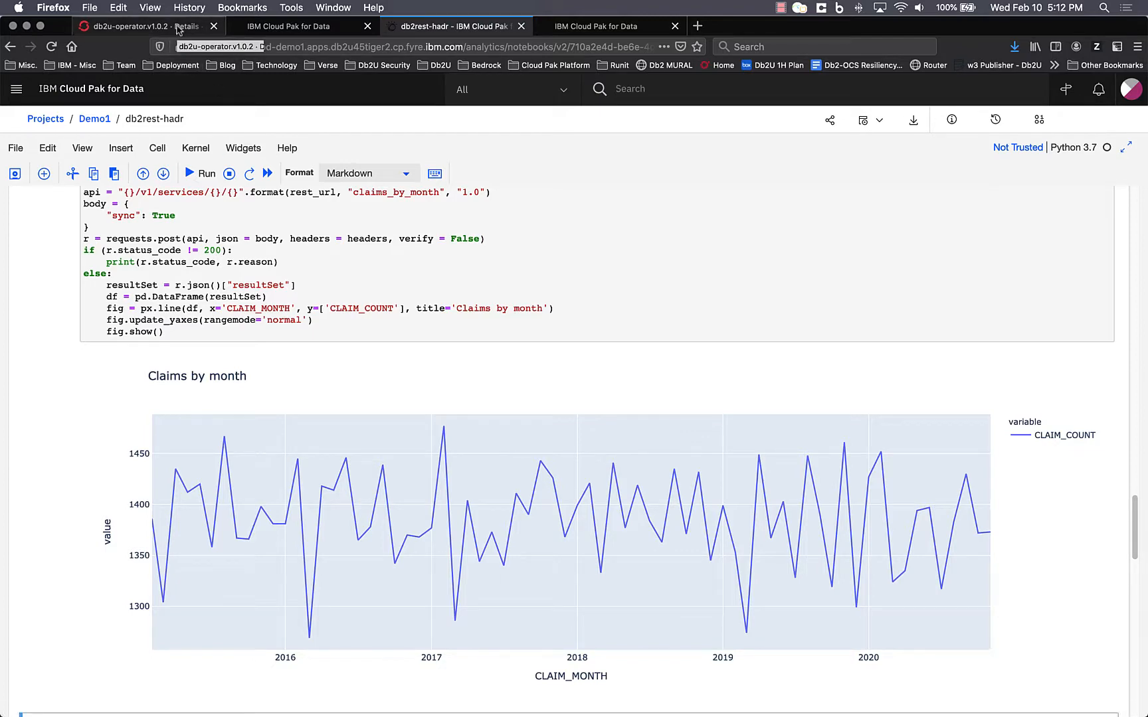
Step: In the OpenShift console, view the db2ucluster-sample2 details and the loic project's deployments and stateful sets
{"action": "left_click", "coordinate": [178, 30]}
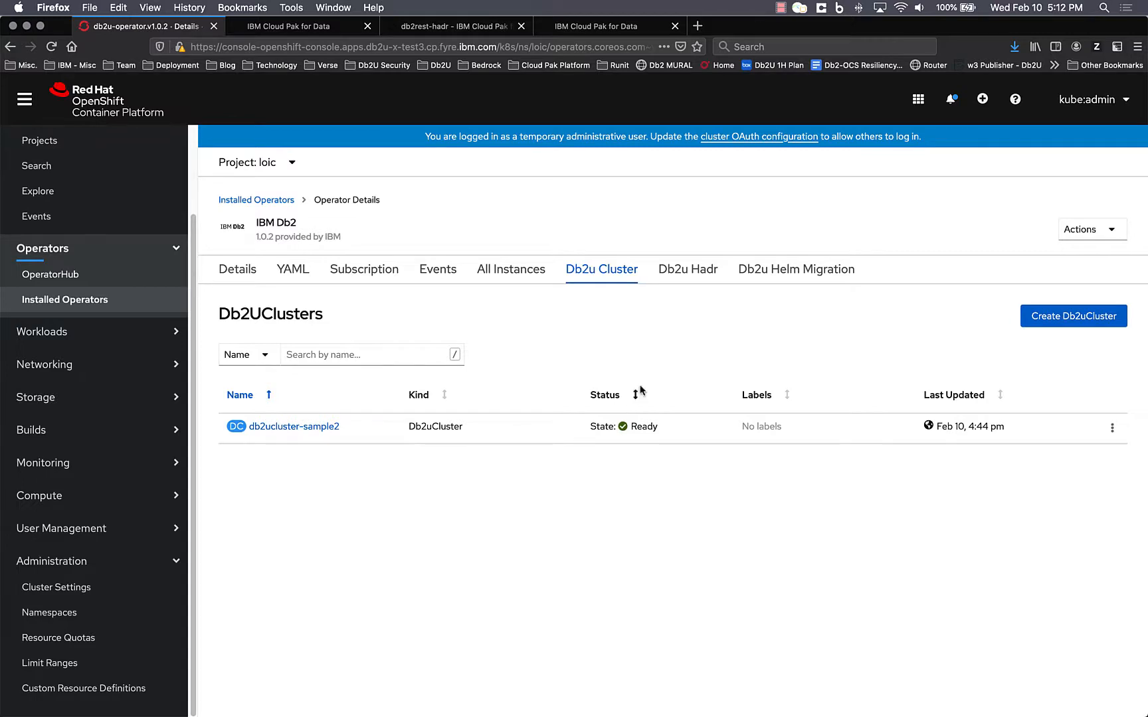
{"action": "left_click", "coordinate": [322, 430]}
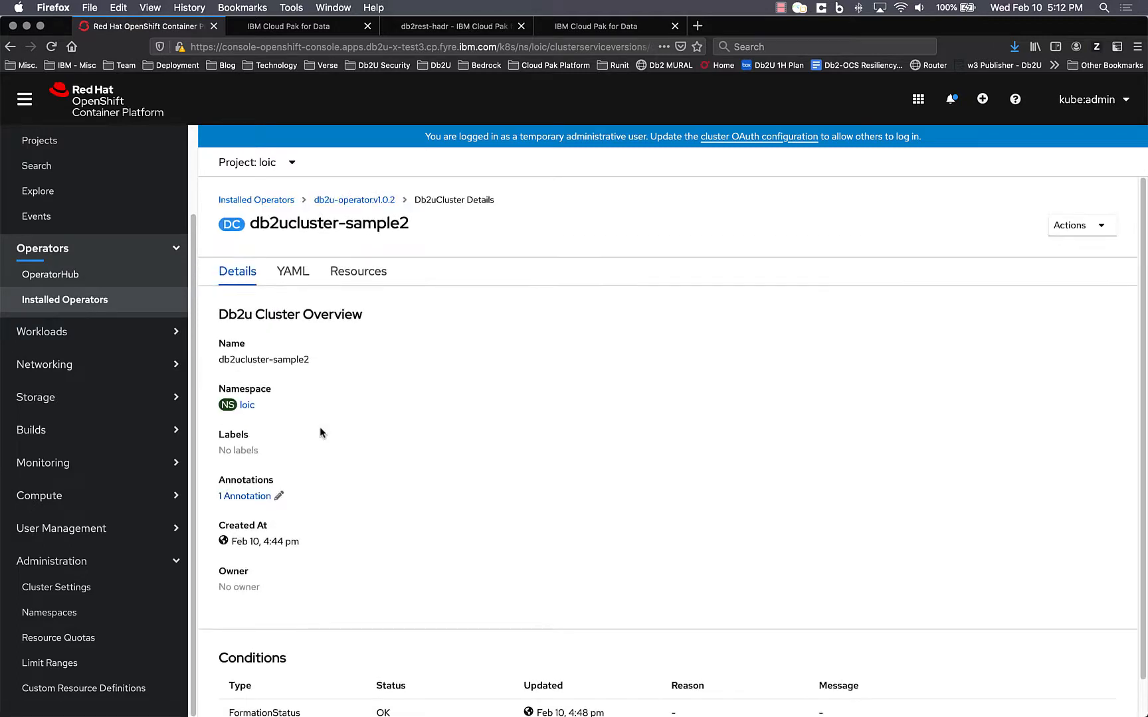
{"action": "left_click", "coordinate": [165, 333]}
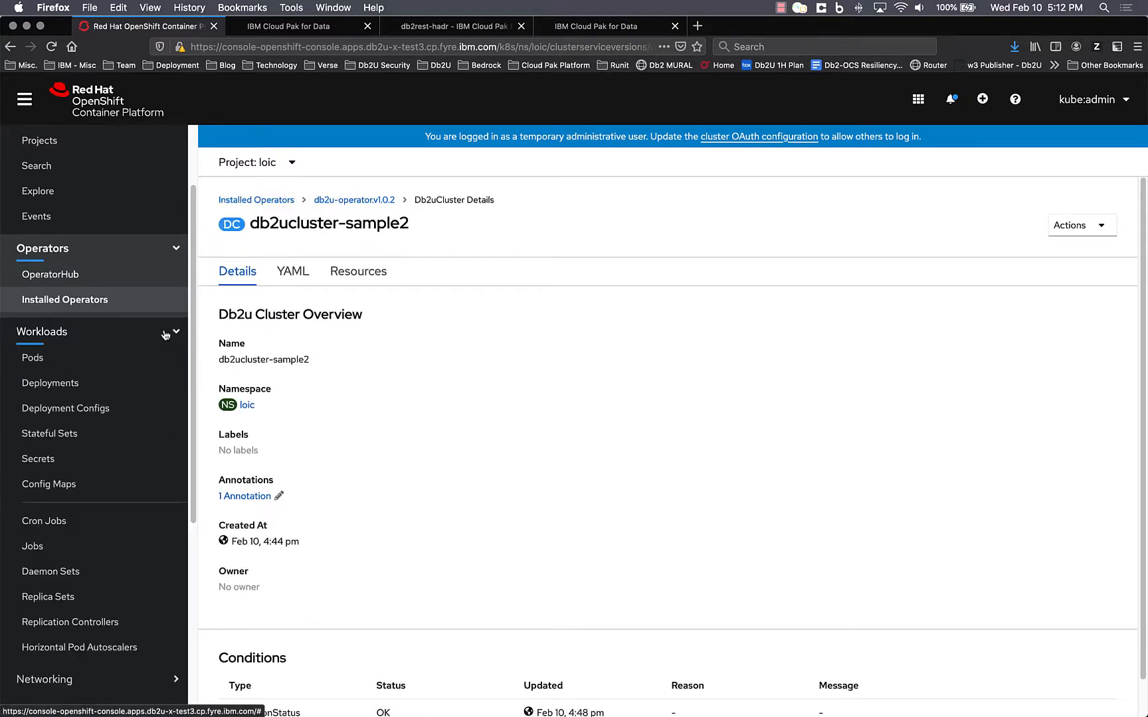
{"action": "left_click", "coordinate": [72, 383]}
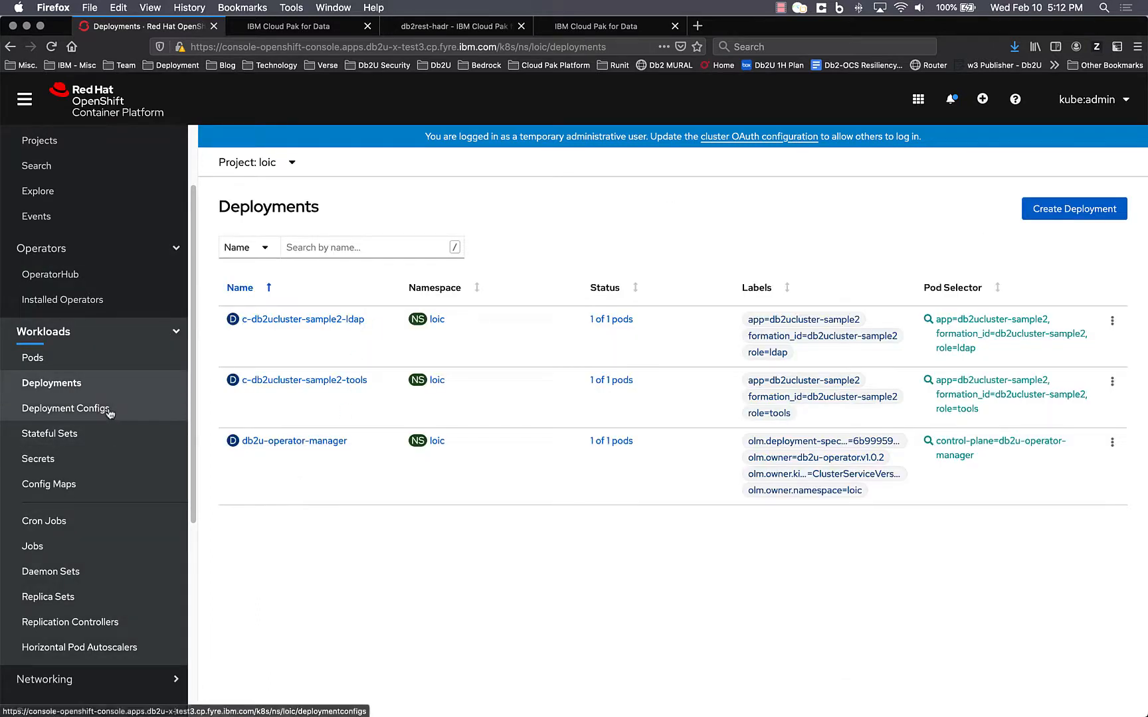
{"action": "left_click", "coordinate": [67, 434]}
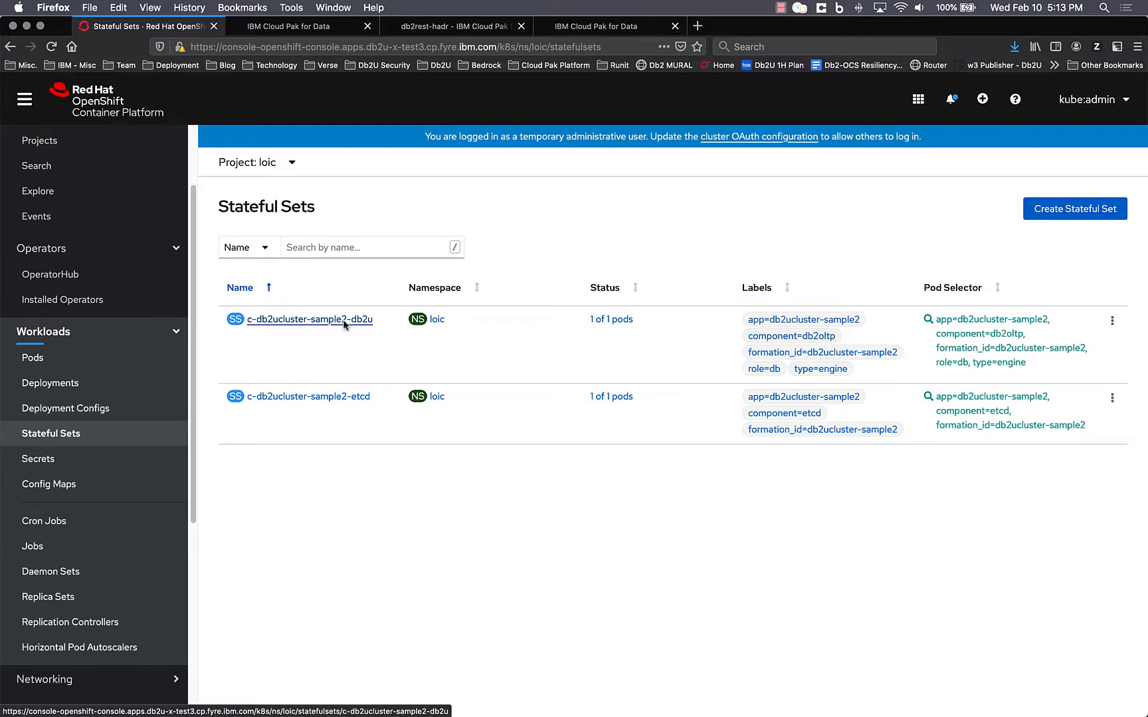
Step: From the c-db2ucluster-sample2-db2u stateful set, open a terminal session in its pod c-db2ucluster-sample2-db2u-0
{"action": "left_click", "coordinate": [344, 321]}
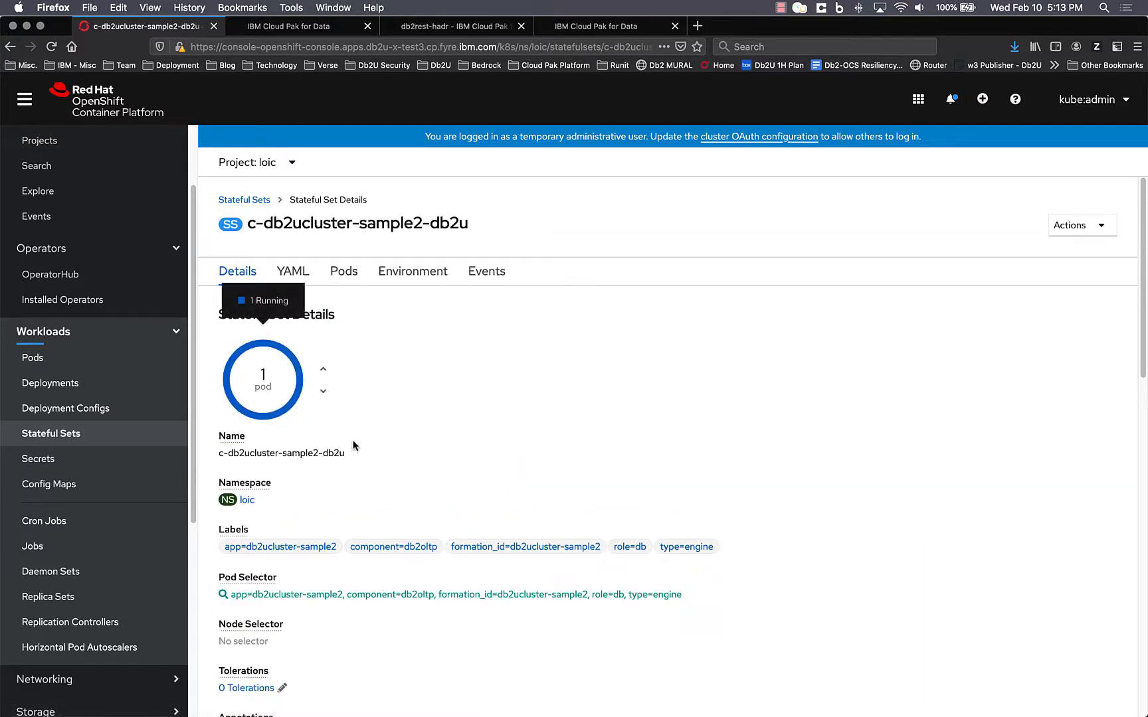
{"action": "left_click", "coordinate": [350, 271]}
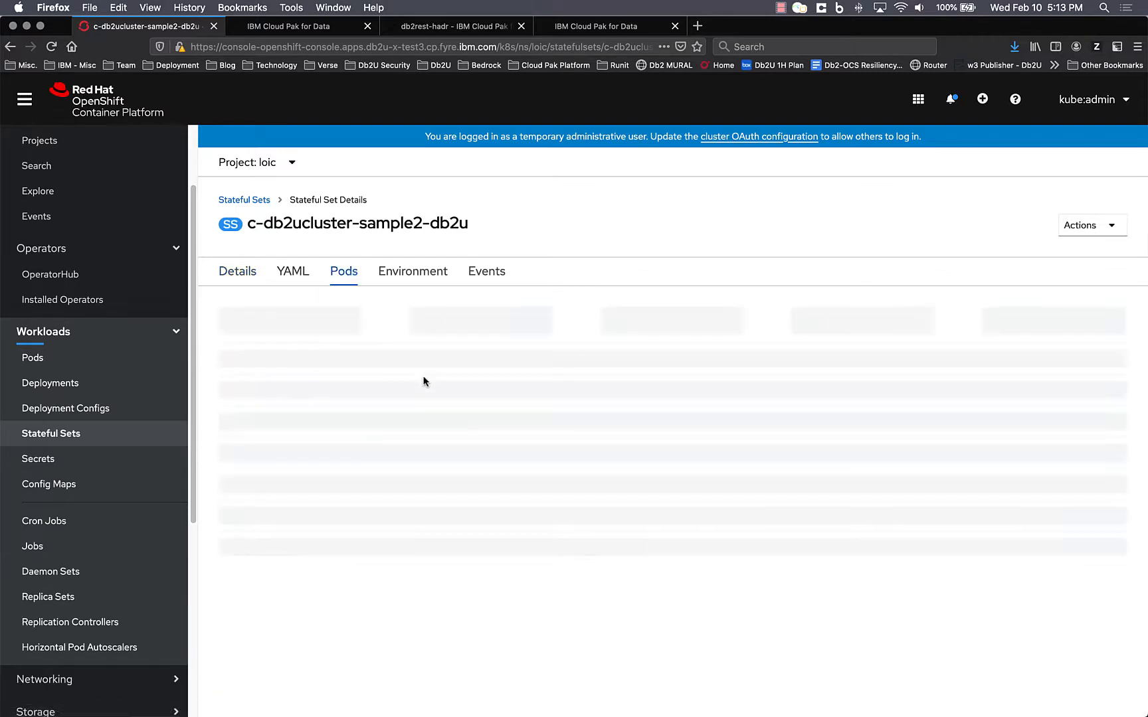
{"action": "left_click", "coordinate": [299, 398]}
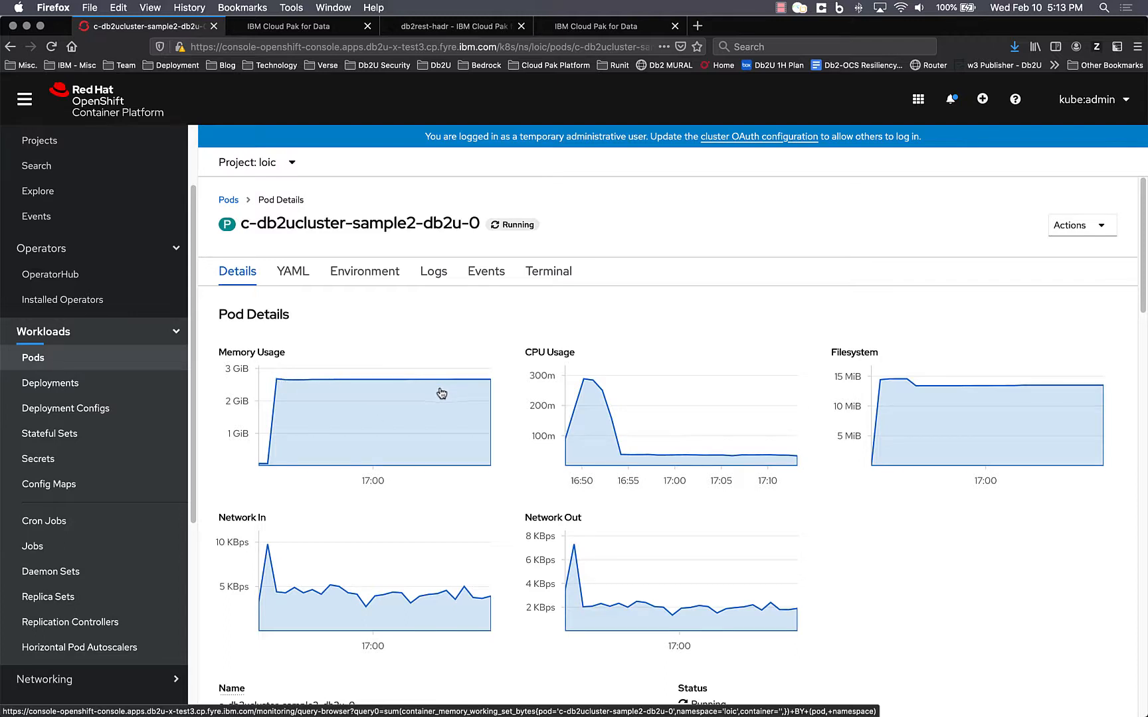
{"action": "left_click", "coordinate": [561, 277]}
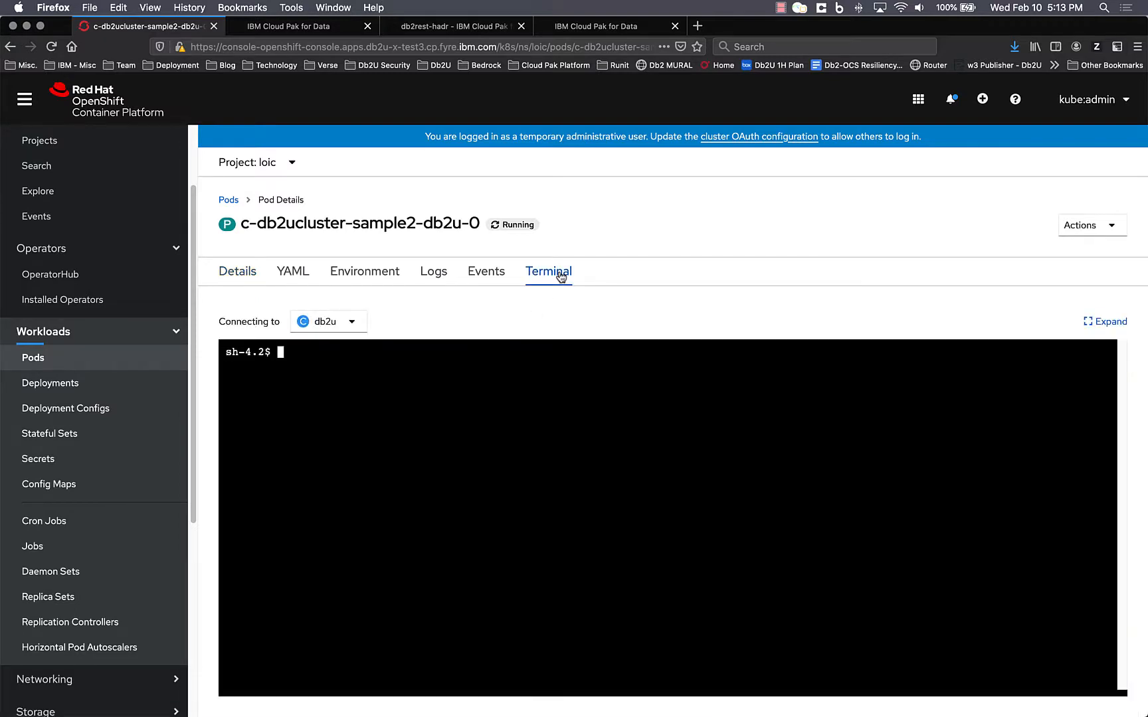
Step: Switch to the db2inst1 user in the pod's terminal and connect Db2 to the bludb database
{"action": "type", "text": "su - db2inst1"}
{"action": "key", "text": "Return"}
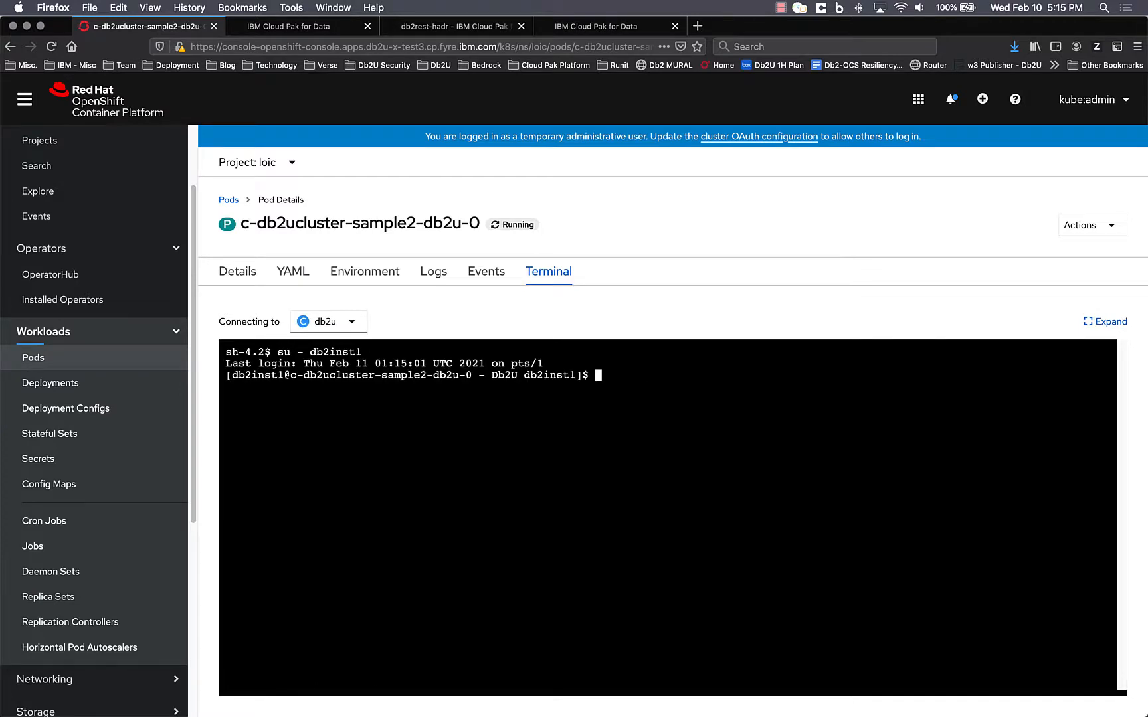
{"action": "type", "text": "db2 connect to bludb"}
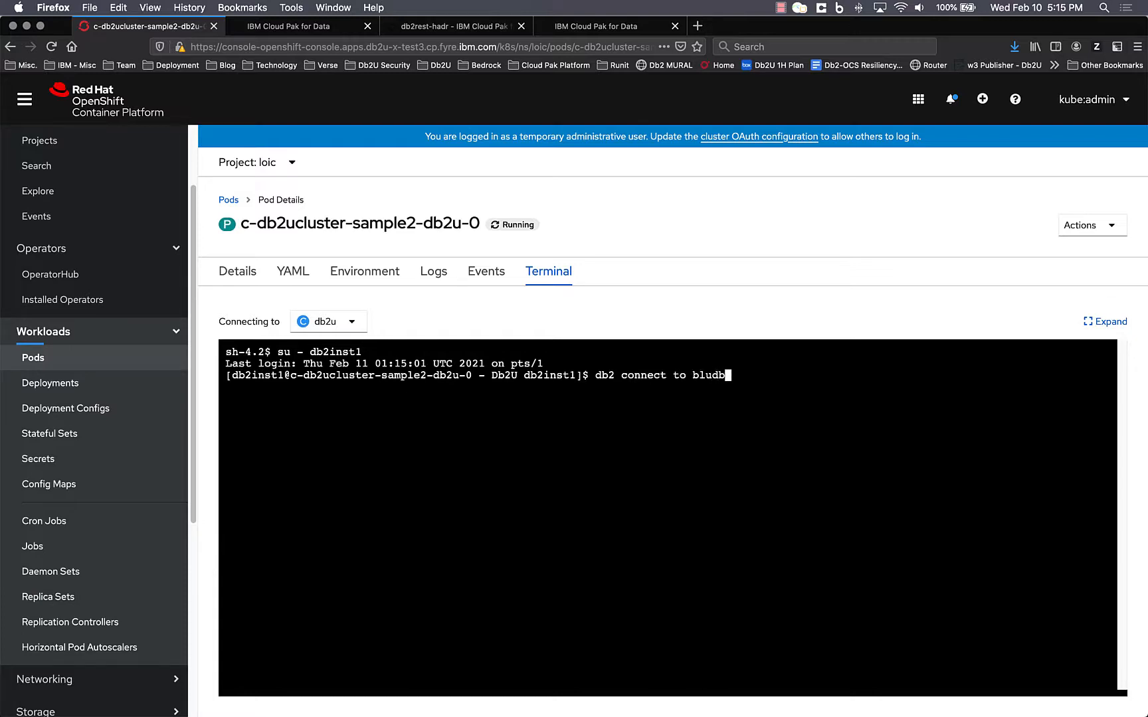
{"action": "key", "text": "Return"}
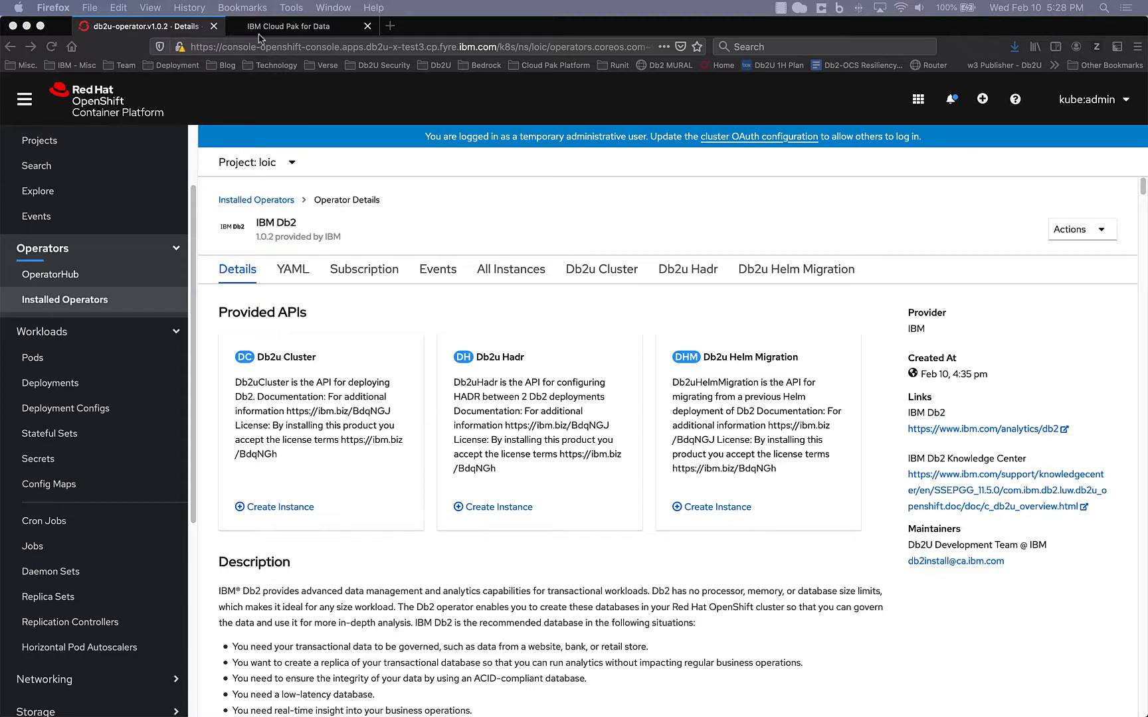
Step: Switch to the list of databases in IBM Cloud Pak for Data
{"action": "left_click", "coordinate": [282, 28]}
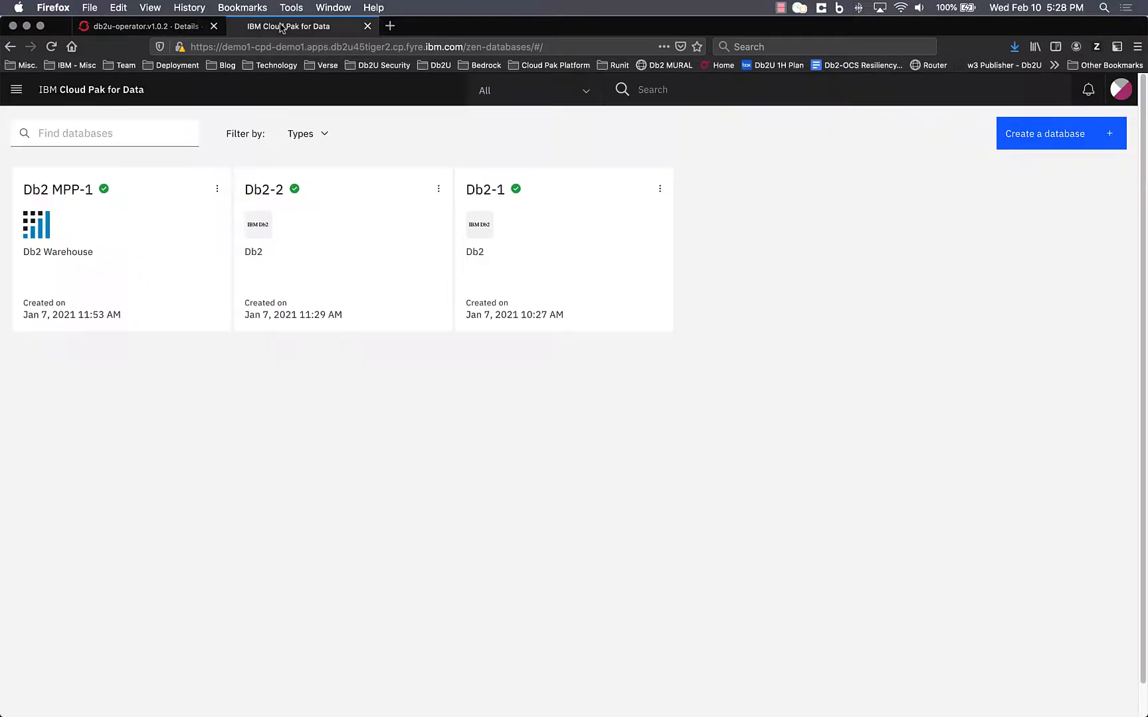